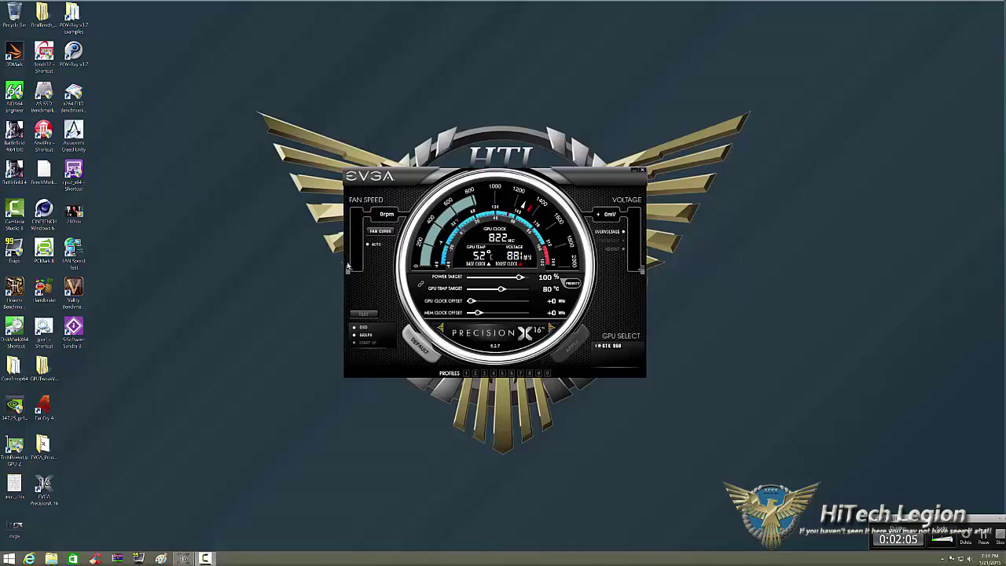
Toggle fan AUTO off and on, then tick Enable Automatic Fan Control to use the custom fan curve
{"action": "mouse_move", "coordinate": [351, 269]}
{"action": "left_click", "coordinate": [375, 246]}
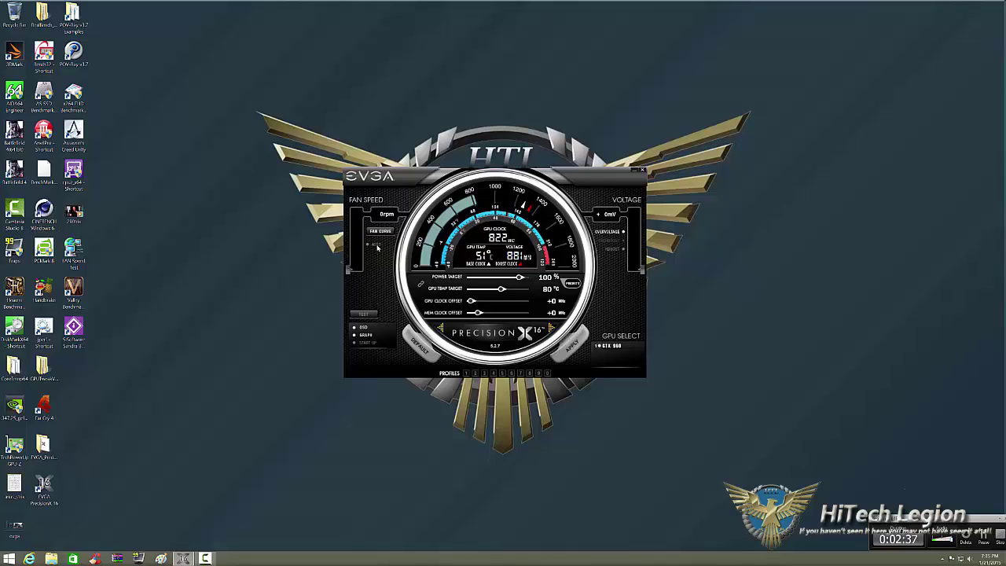
{"action": "left_click", "coordinate": [375, 245]}
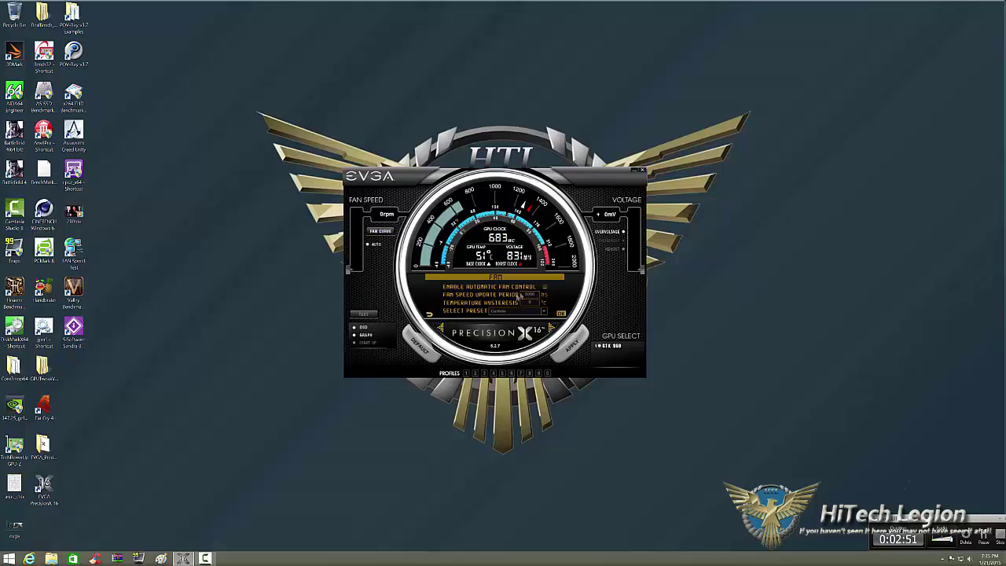
{"action": "left_click", "coordinate": [543, 288]}
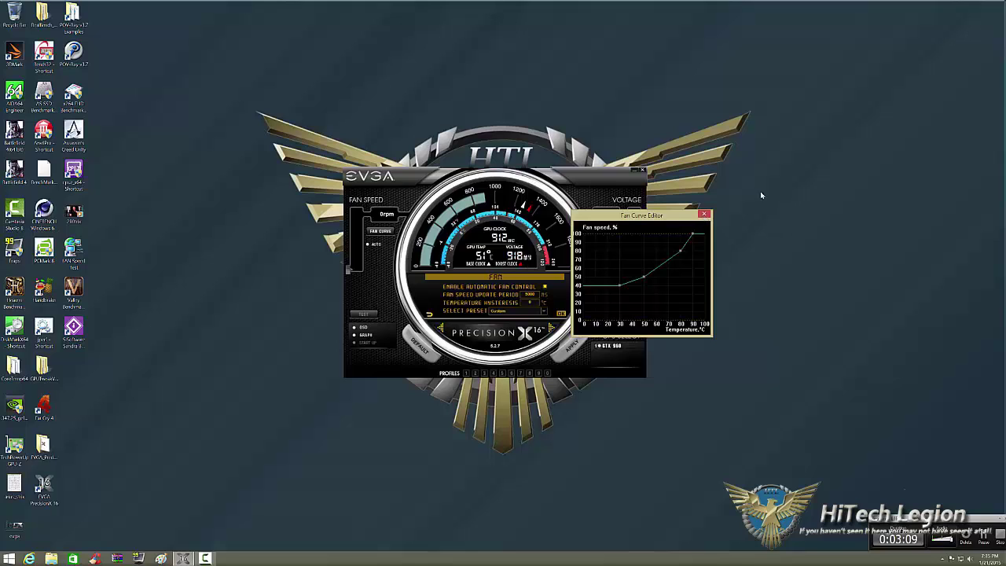
{"action": "left_click", "coordinate": [706, 215]}
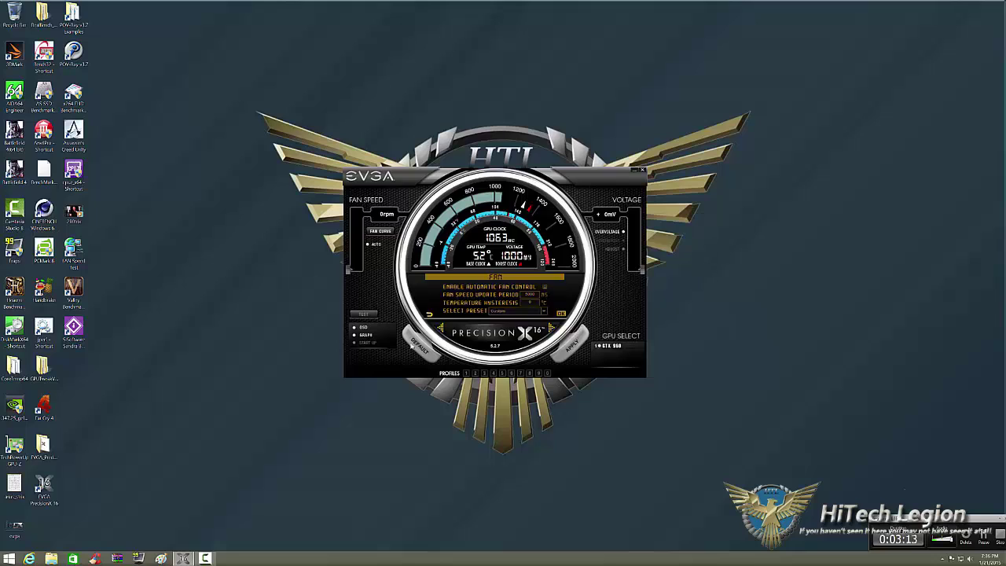
{"action": "left_click", "coordinate": [429, 315]}
Go back from the fan settings to the main tuning sliders
{"action": "left_click", "coordinate": [429, 314]}
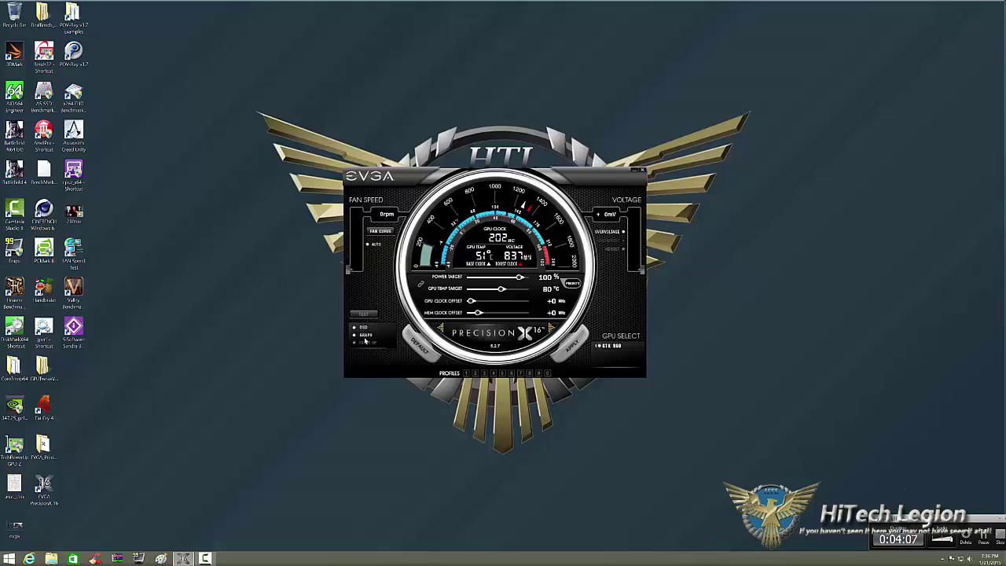
{"action": "mouse_move", "coordinate": [364, 338]}
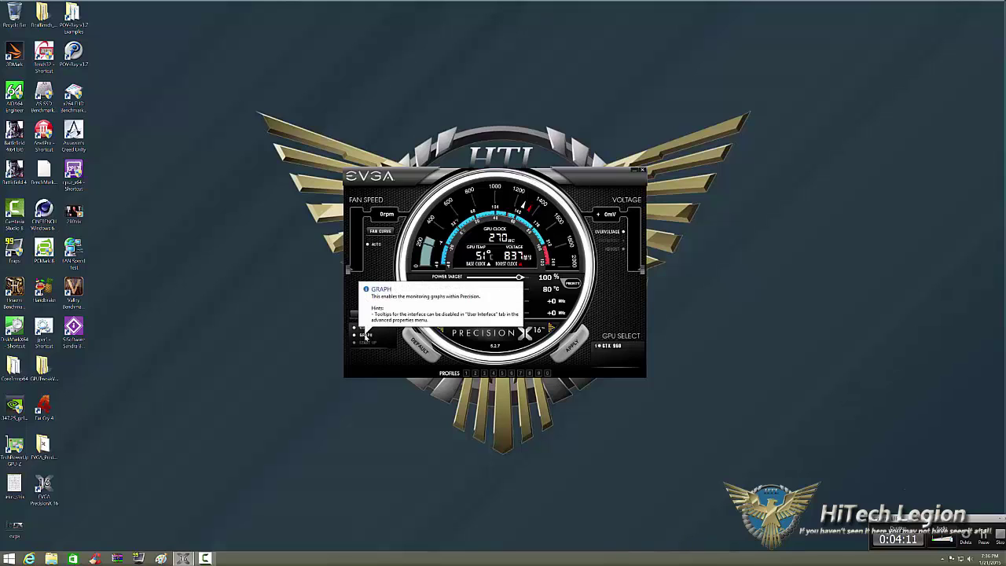
Open Monitoring data settings and enable Show in OSD for the first chosen sensor
{"action": "left_click", "coordinate": [365, 335]}
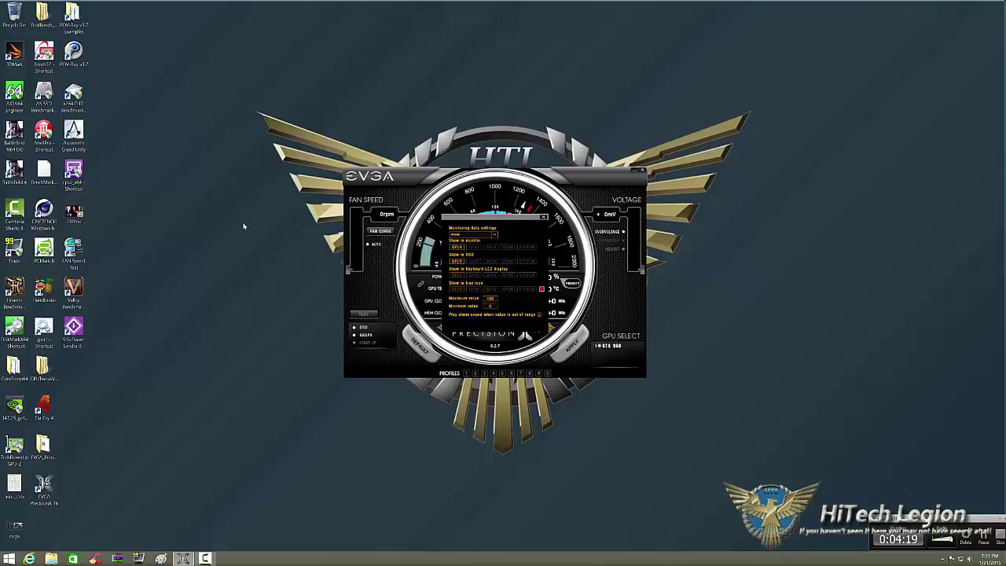
{"action": "left_click", "coordinate": [494, 235]}
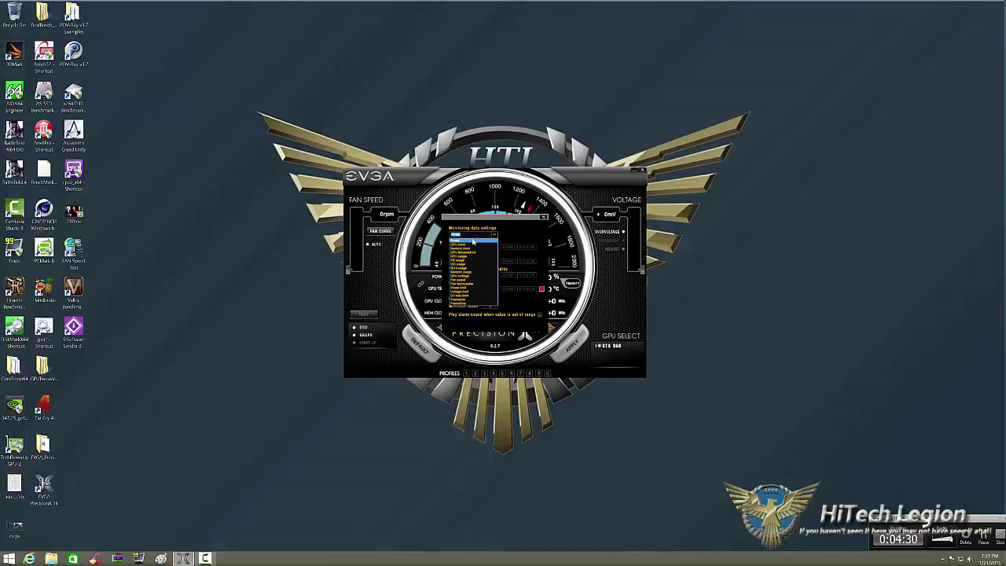
{"action": "left_click", "coordinate": [470, 245]}
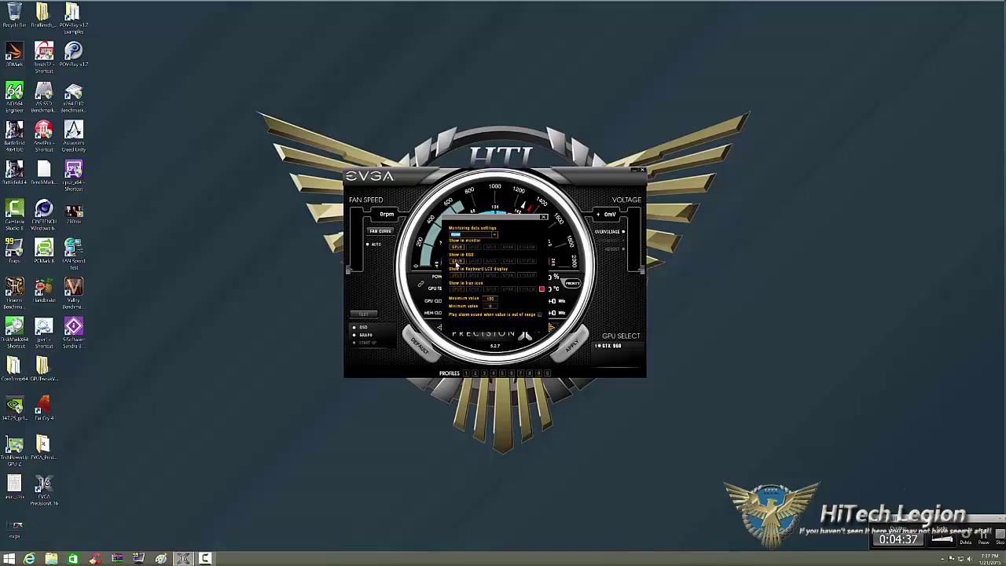
{"action": "left_click", "coordinate": [457, 262]}
{"action": "left_click", "coordinate": [457, 261]}
Select GPU temperature as the data source, show it in the OSD, and close the panel
{"action": "left_click", "coordinate": [494, 233]}
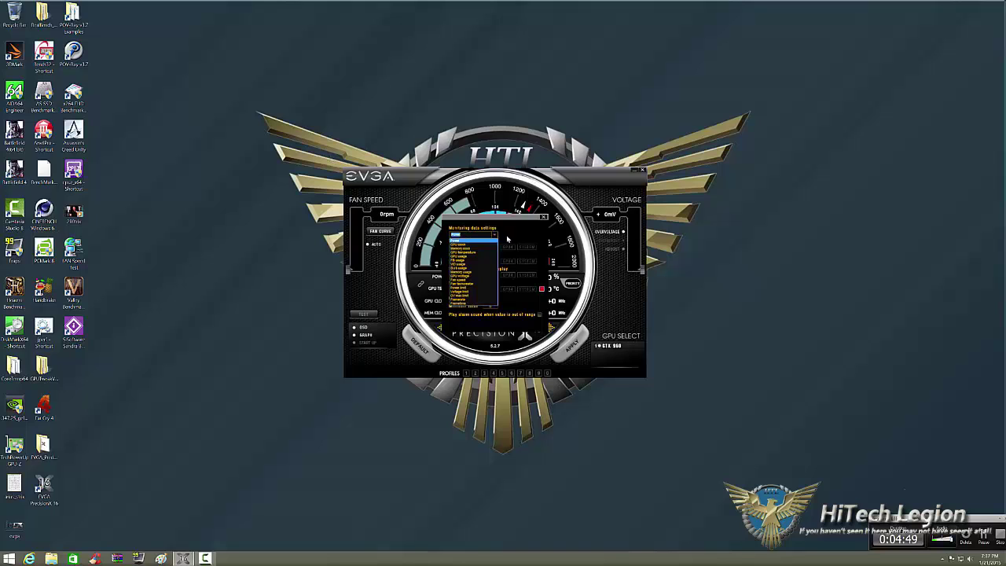
{"action": "key", "text": "Down"}
{"action": "key", "text": "Down"}
{"action": "key", "text": "Down"}
{"action": "key", "text": "Return"}
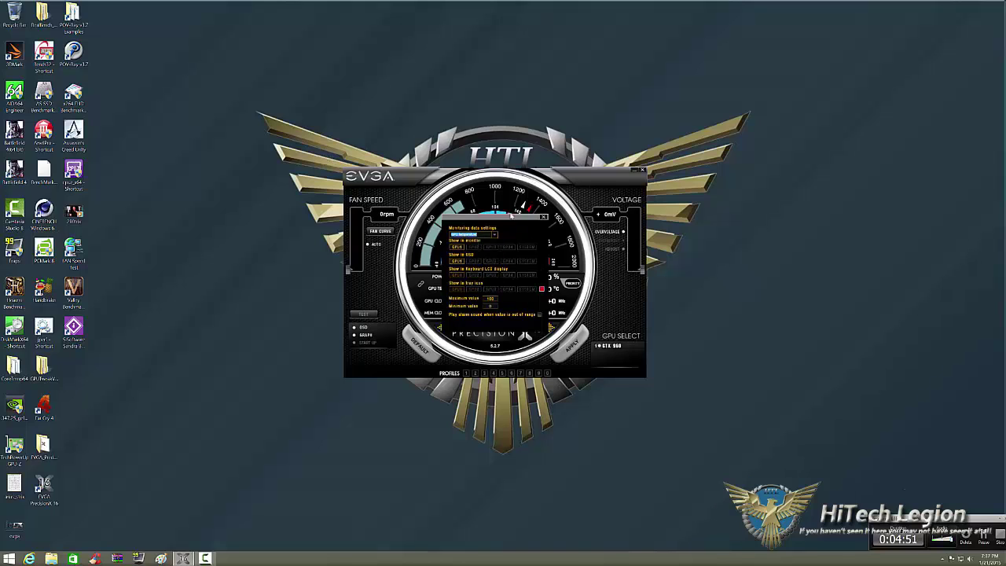
{"action": "left_click", "coordinate": [456, 260]}
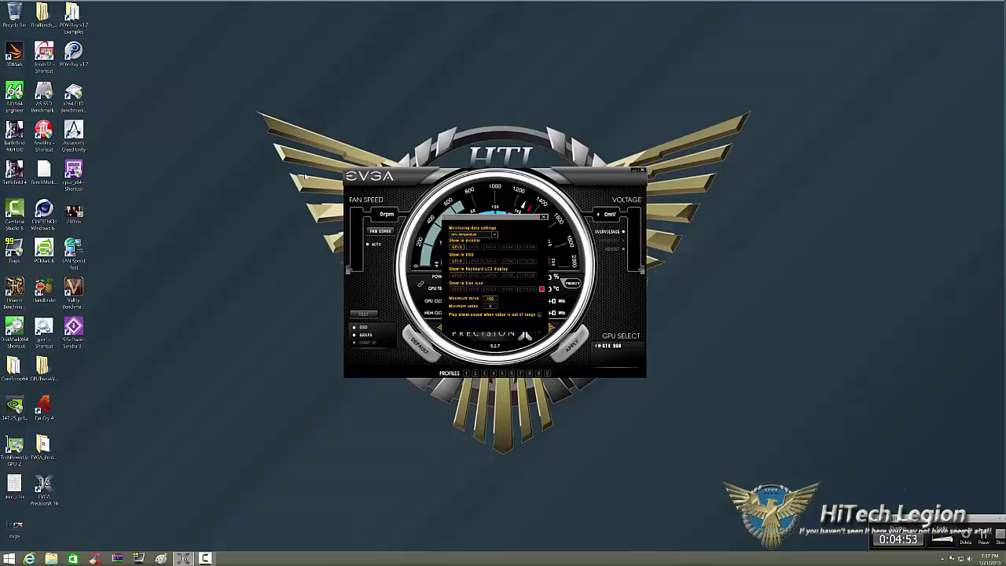
{"action": "left_click", "coordinate": [495, 235]}
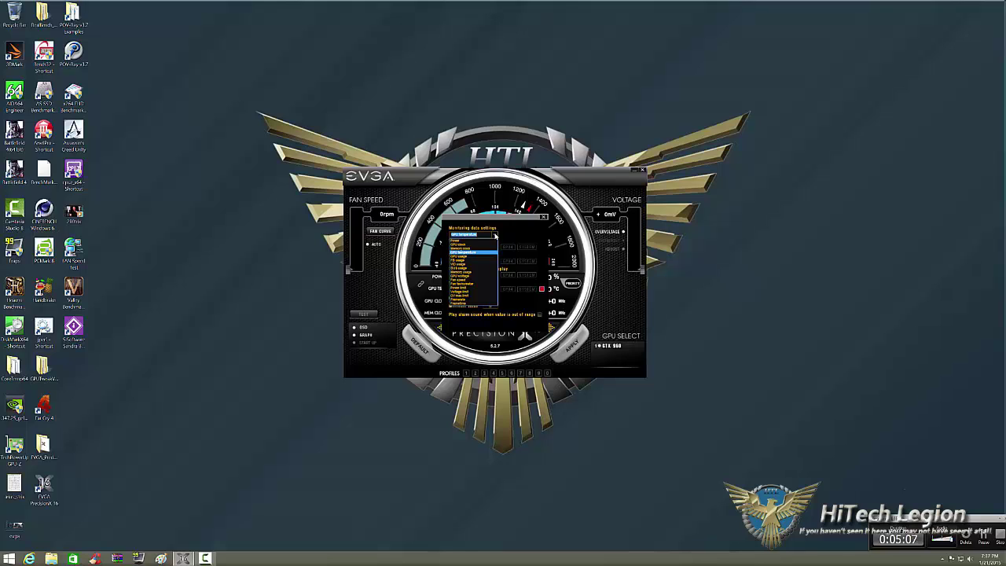
{"action": "left_click", "coordinate": [495, 235]}
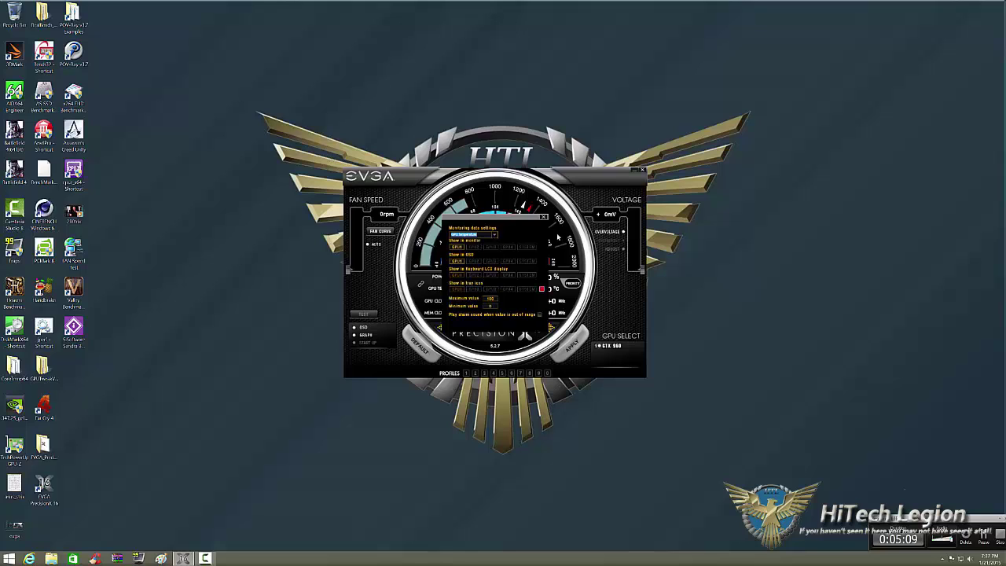
{"action": "left_click", "coordinate": [544, 220]}
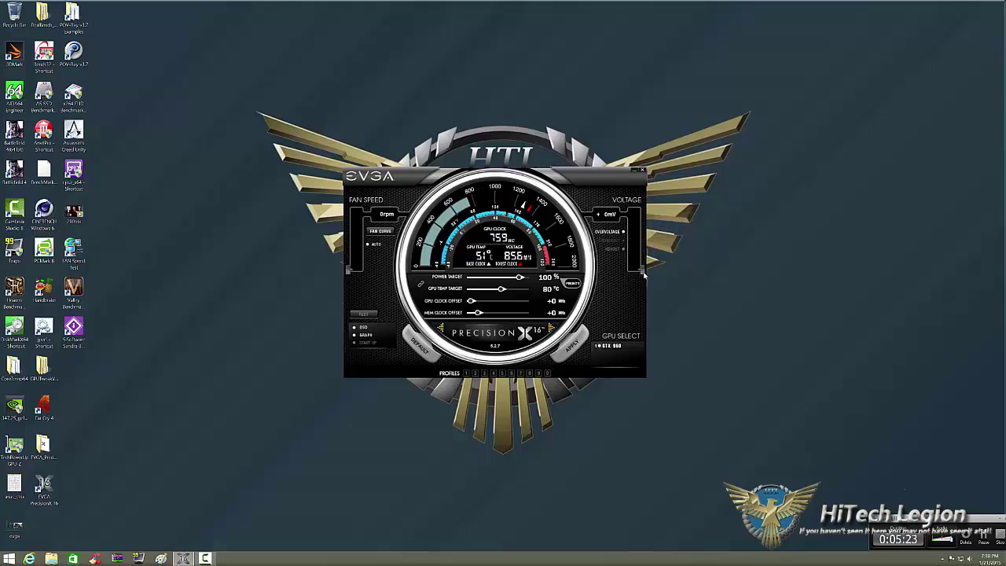
Drag the Voltage slider on the right up to +31 mV
{"action": "mouse_move", "coordinate": [640, 271]}
{"action": "left_mouse_down"}
{"action": "mouse_move", "coordinate": [644, 209]}
{"action": "mouse_move", "coordinate": [642, 271]}
{"action": "left_mouse_up"}
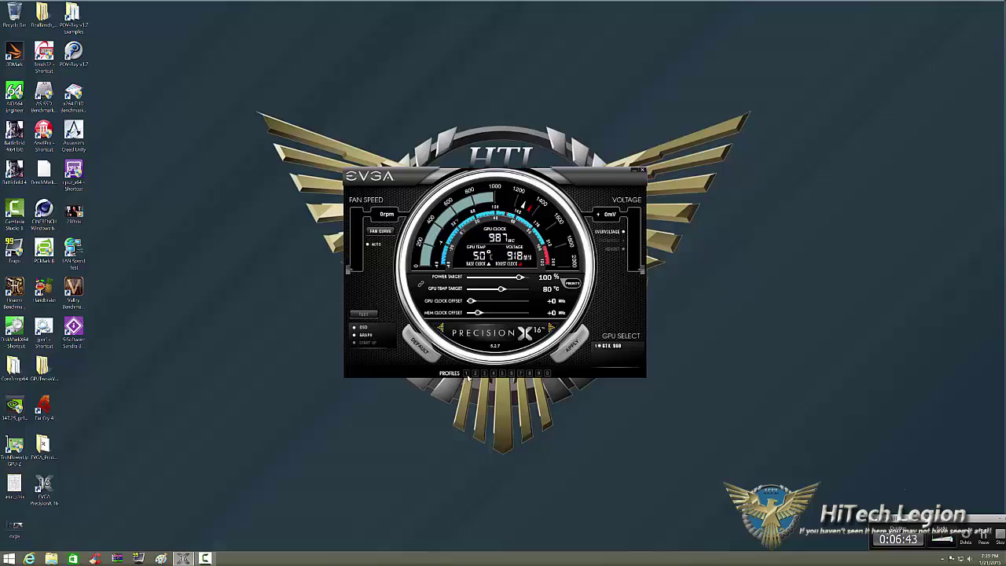
Select profile slot 1 in the PROFILES row
{"action": "mouse_move", "coordinate": [466, 377]}
{"action": "left_click", "coordinate": [466, 374]}
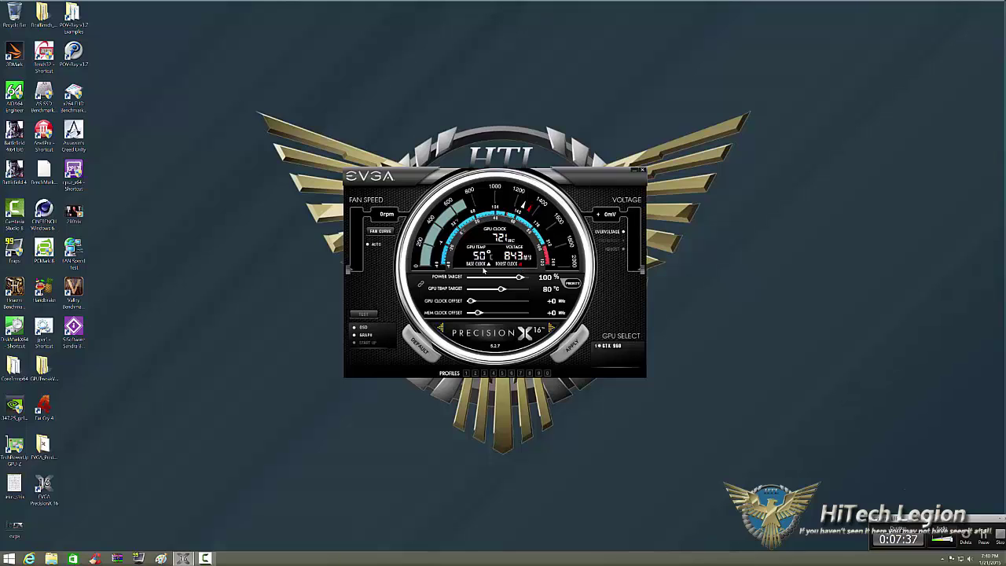
Adjust the power target near 108–110%, restore defaults, then set GPU clock offset to +75 MHz
{"action": "left_click_drag", "start_coordinate": [518, 277], "coordinate": [533, 283]}
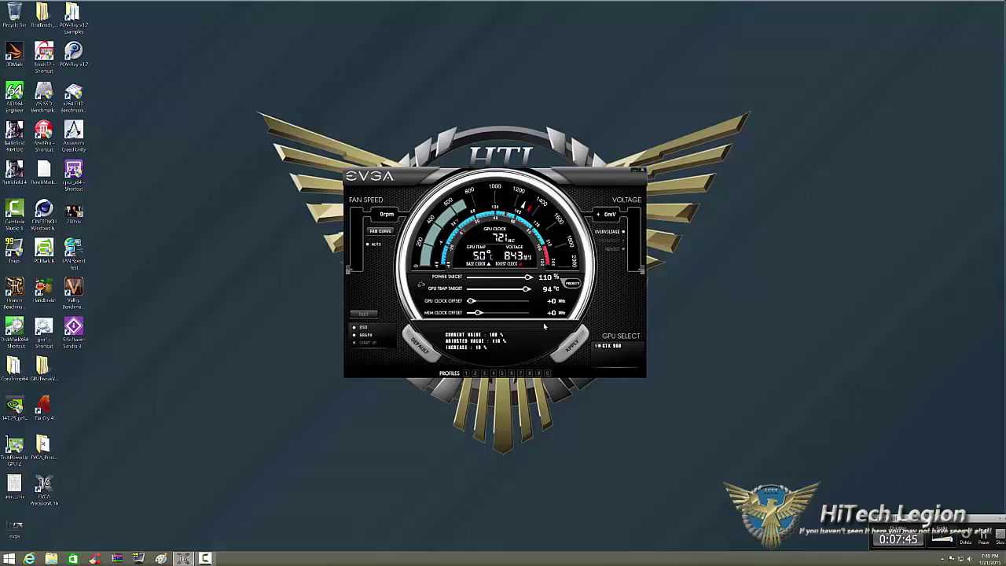
{"action": "mouse_move", "coordinate": [526, 277]}
{"action": "left_mouse_down"}
{"action": "mouse_move", "coordinate": [483, 280]}
{"action": "mouse_move", "coordinate": [537, 282]}
{"action": "left_mouse_up"}
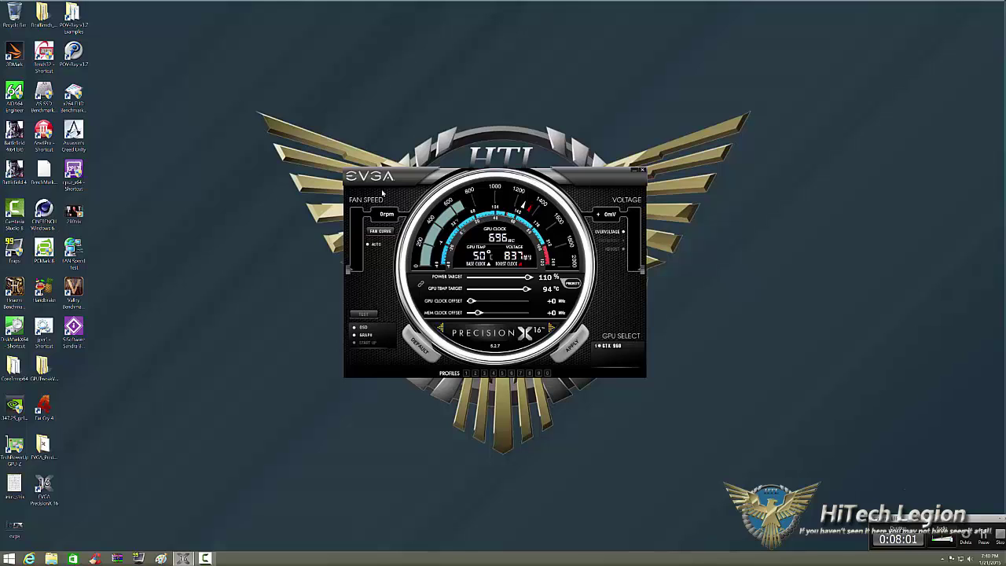
{"action": "left_click_drag", "start_coordinate": [530, 279], "coordinate": [527, 280]}
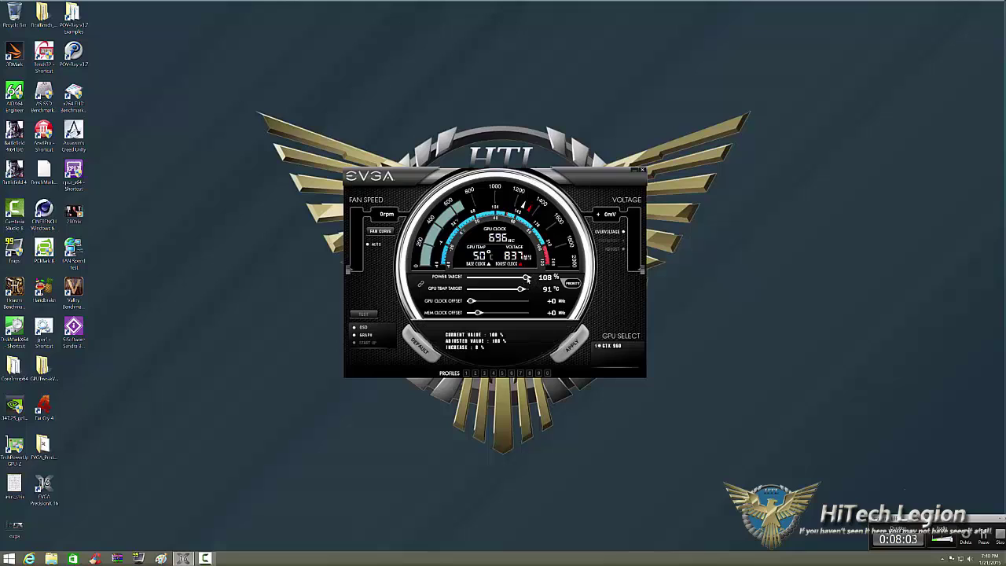
{"action": "left_click", "coordinate": [420, 342]}
{"action": "mouse_move", "coordinate": [471, 302]}
{"action": "left_mouse_down"}
{"action": "mouse_move", "coordinate": [534, 307]}
{"action": "mouse_move", "coordinate": [467, 304]}
{"action": "mouse_move", "coordinate": [531, 313]}
{"action": "mouse_move", "coordinate": [467, 314]}
{"action": "left_mouse_up"}
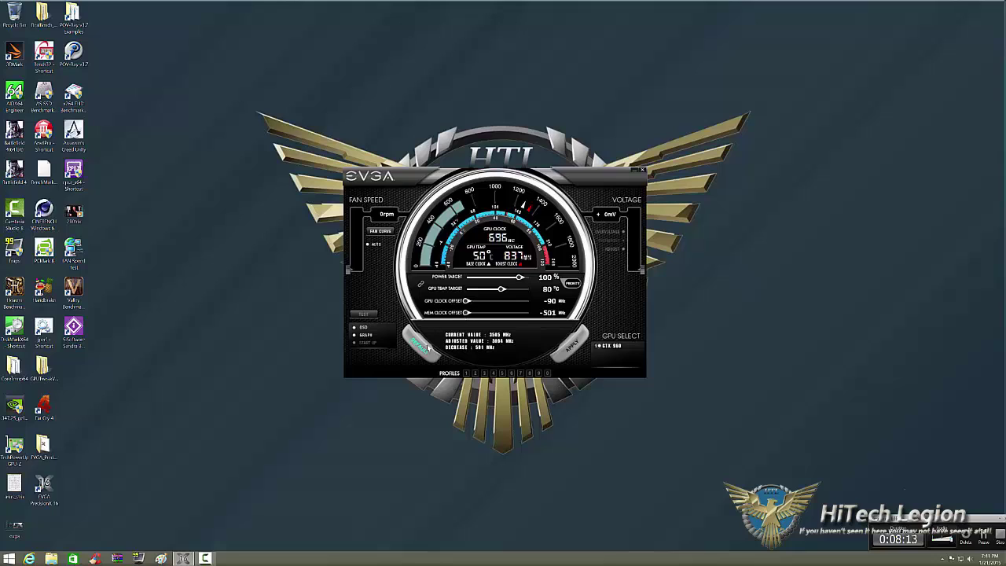
Restore the GPU and memory clock offsets to +0 with the Default button
{"action": "left_click", "coordinate": [421, 349]}
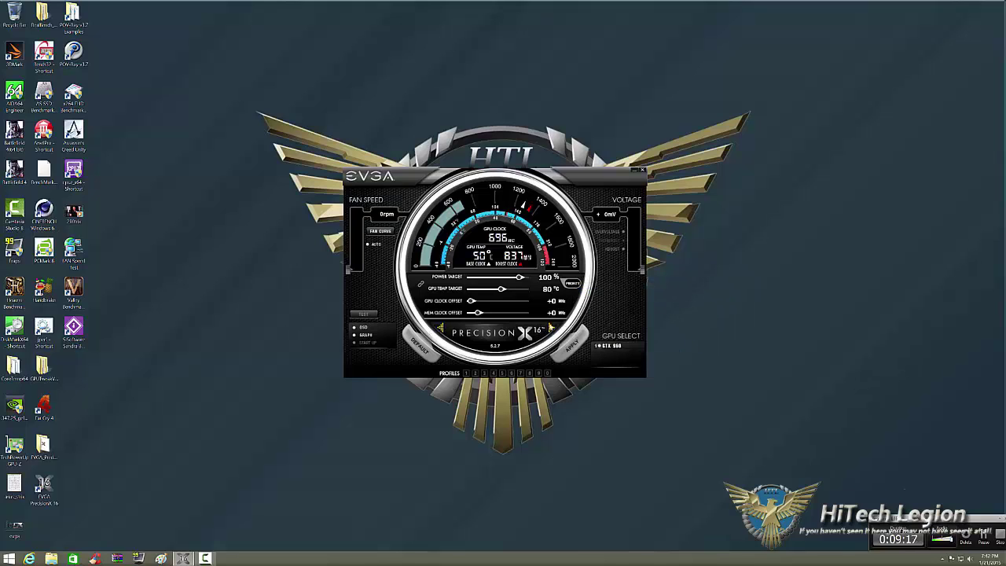
Switch the centre panel to the live Power % and GPU clock graphs
{"action": "left_click", "coordinate": [551, 331]}
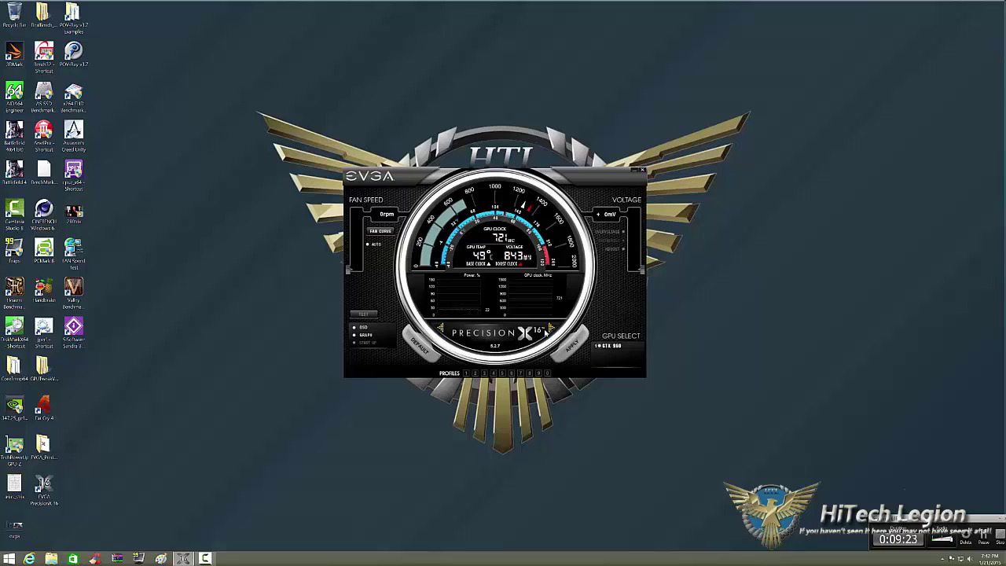
Detach the hardware monitor into its own window, enlarge it, and move it off the desktop icons
{"action": "left_click", "coordinate": [466, 292]}
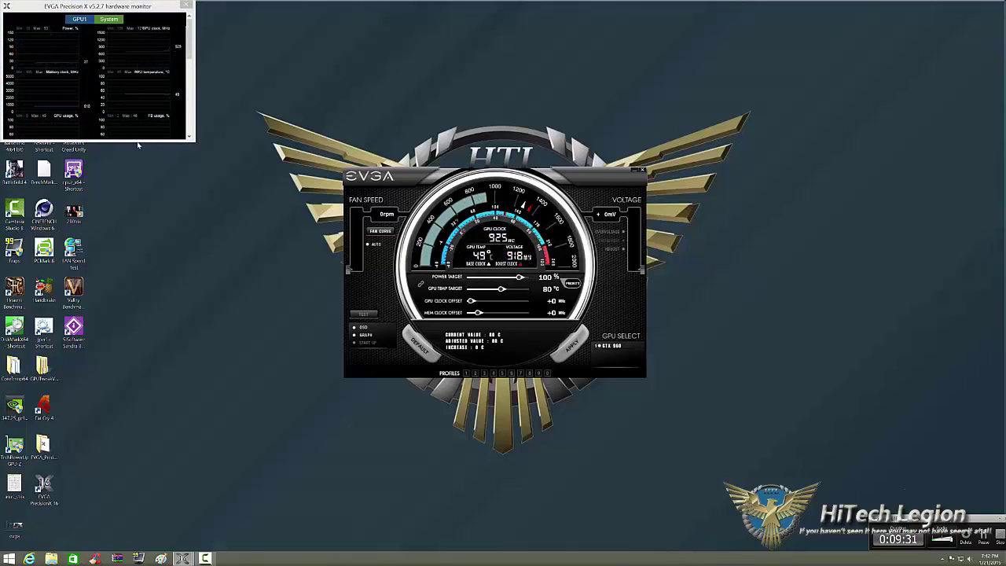
{"action": "left_click_drag", "start_coordinate": [137, 142], "coordinate": [189, 355]}
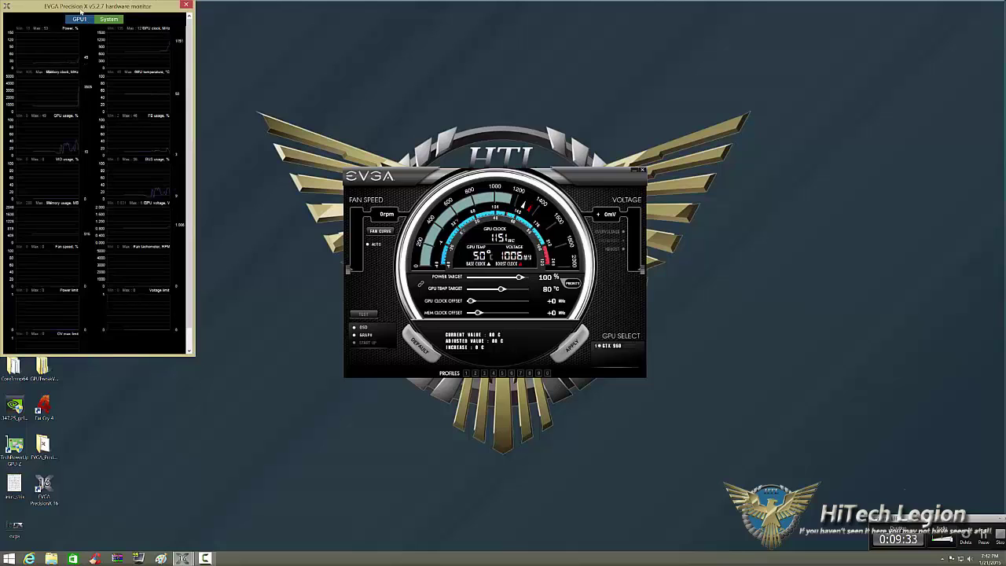
{"action": "left_click_drag", "start_coordinate": [81, 8], "coordinate": [231, 14]}
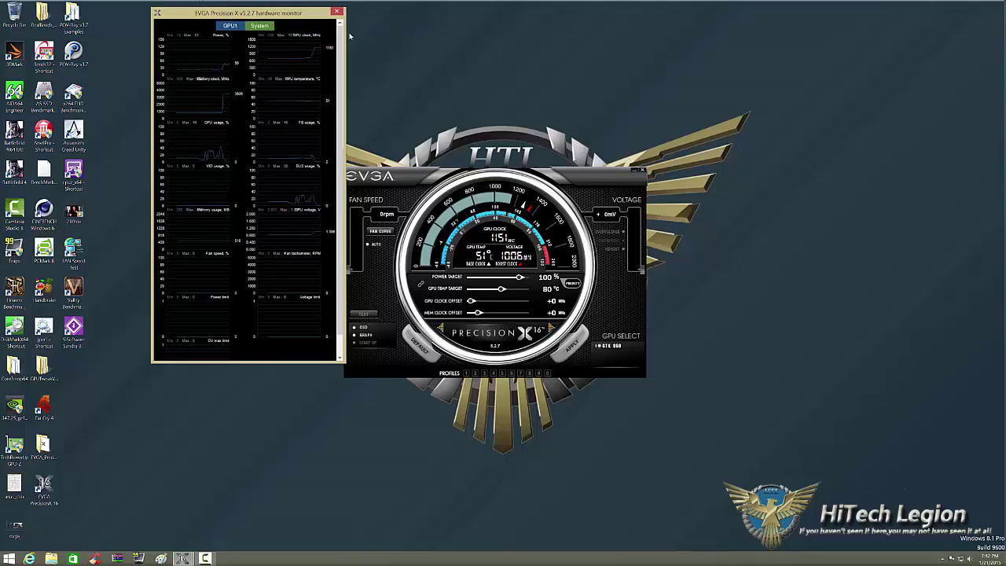
{"action": "left_click", "coordinate": [337, 11]}
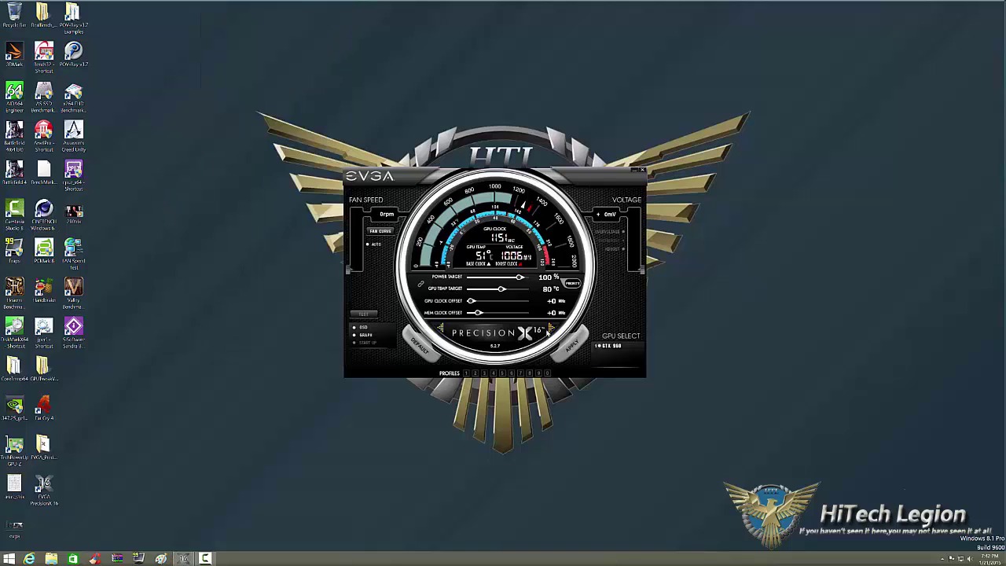
{"action": "left_click", "coordinate": [549, 329]}
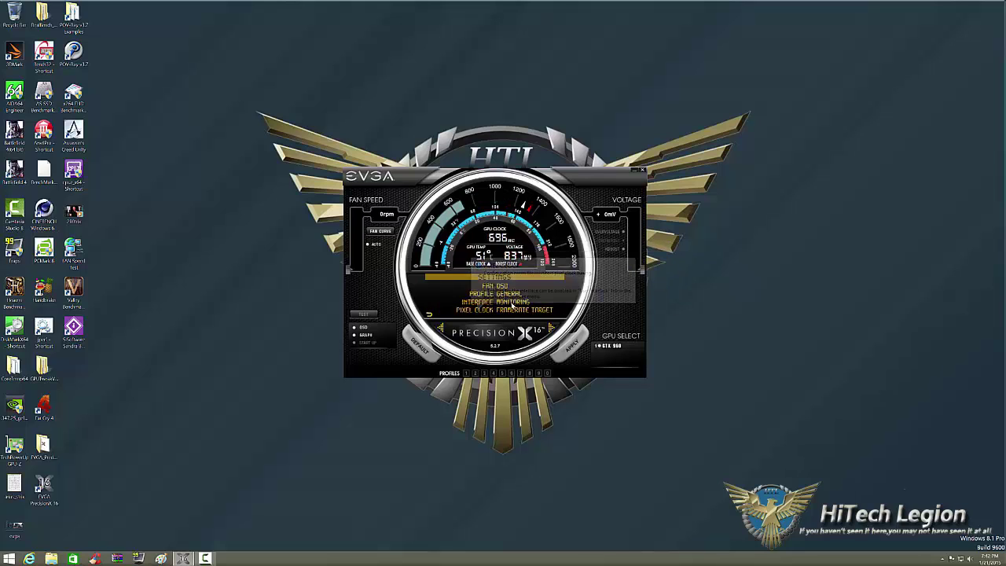
{"action": "left_click", "coordinate": [512, 295]}
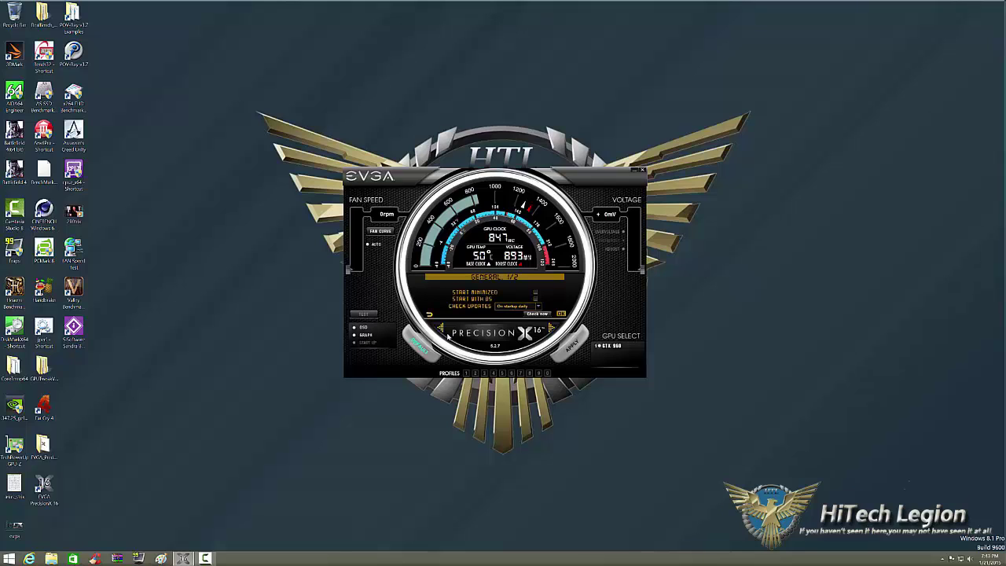
{"action": "left_click", "coordinate": [442, 329]}
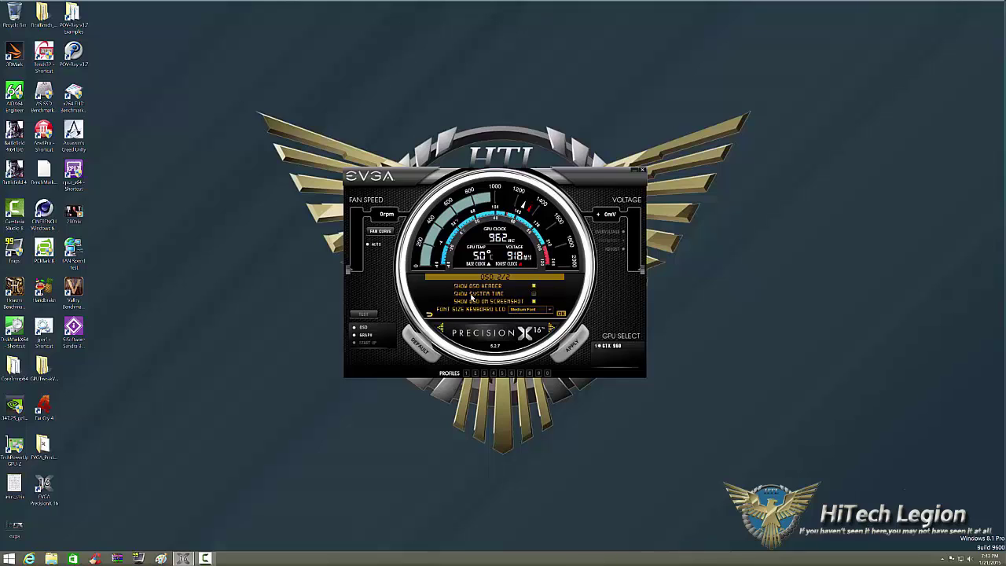
{"action": "left_click", "coordinate": [430, 316]}
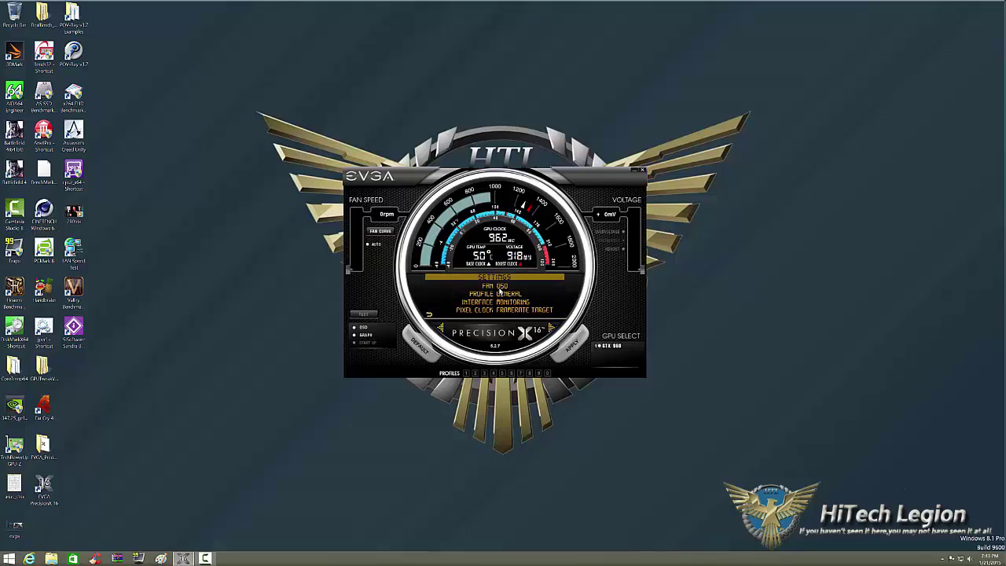
{"action": "left_click", "coordinate": [503, 285]}
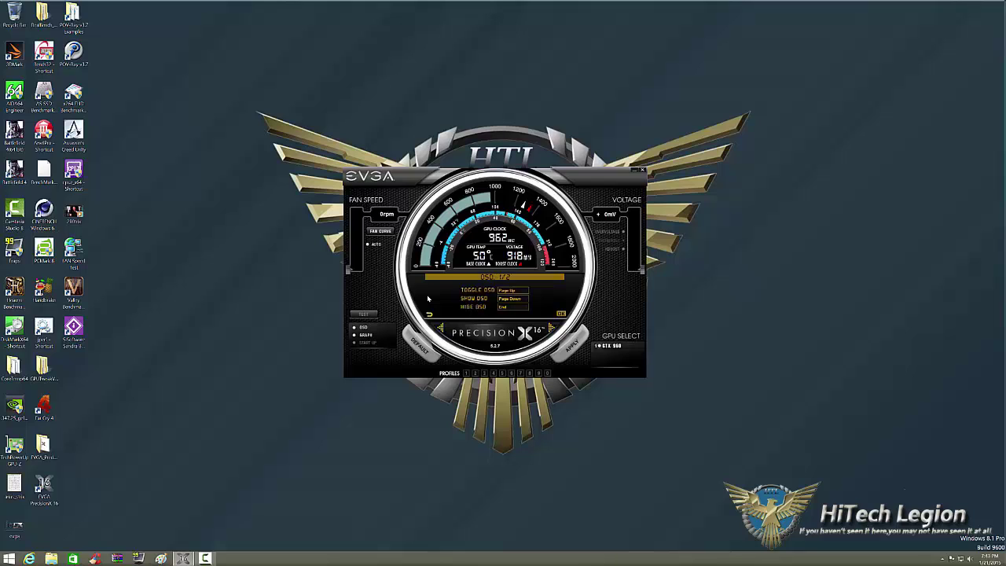
{"action": "left_click", "coordinate": [552, 328]}
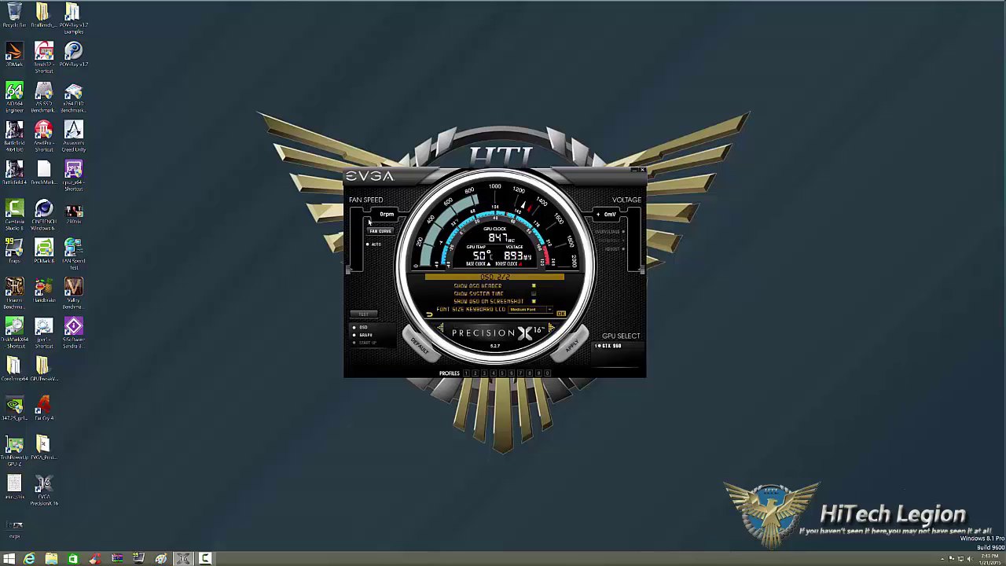
{"action": "left_click", "coordinate": [552, 328]}
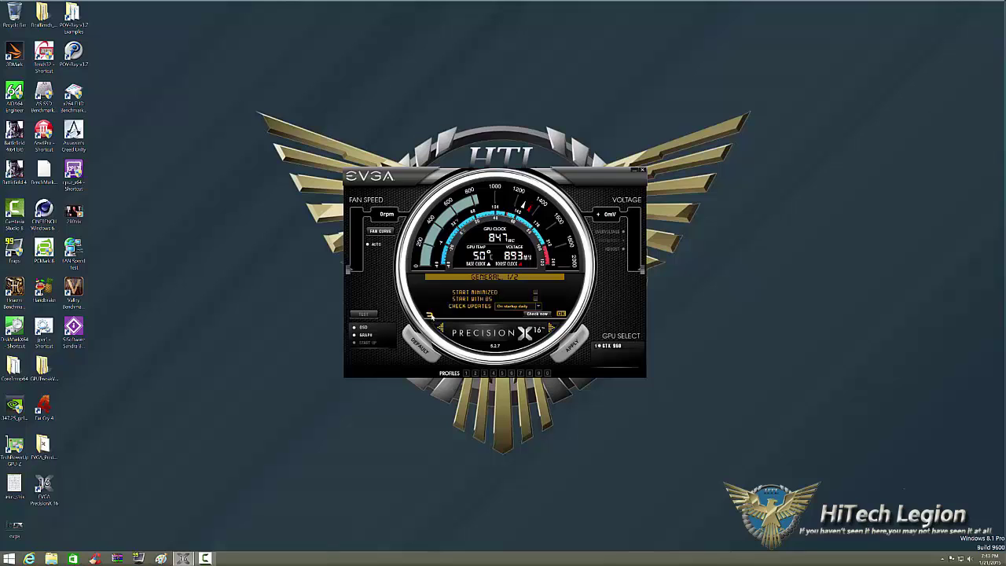
{"action": "left_click", "coordinate": [430, 316]}
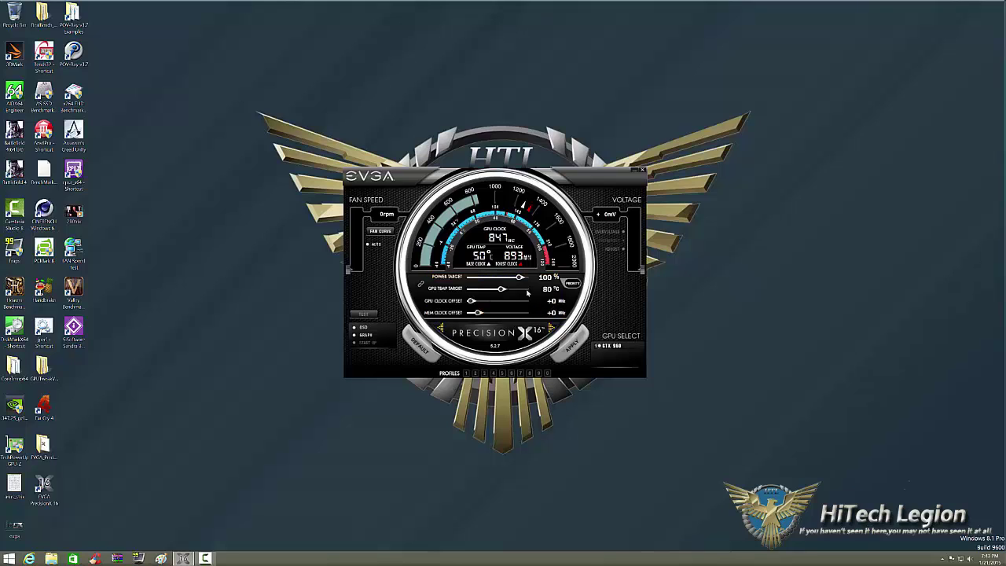
Drag the Precision X window by its title bar to the left side of the desktop
{"action": "left_click_drag", "start_coordinate": [346, 182], "coordinate": [155, 153]}
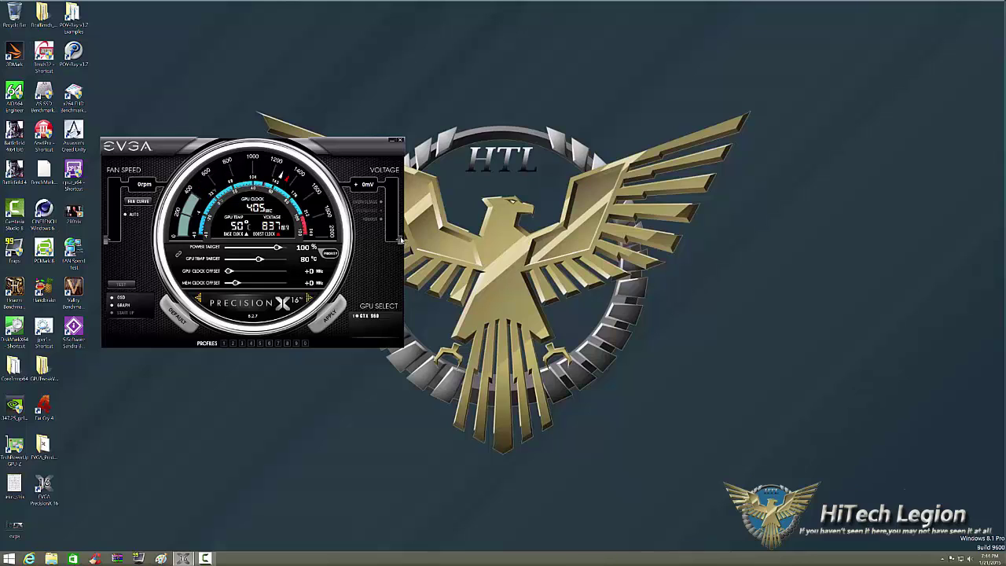
Set the Voltage slider to +12 mV and apply the offset to the GTX 960
{"action": "left_click_drag", "start_coordinate": [401, 240], "coordinate": [399, 226]}
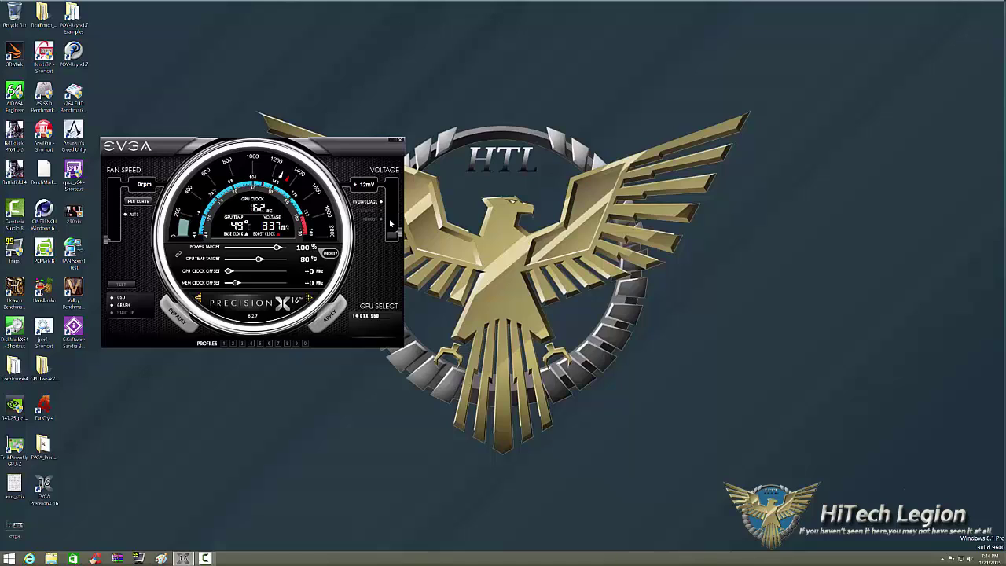
{"action": "left_click", "coordinate": [323, 328]}
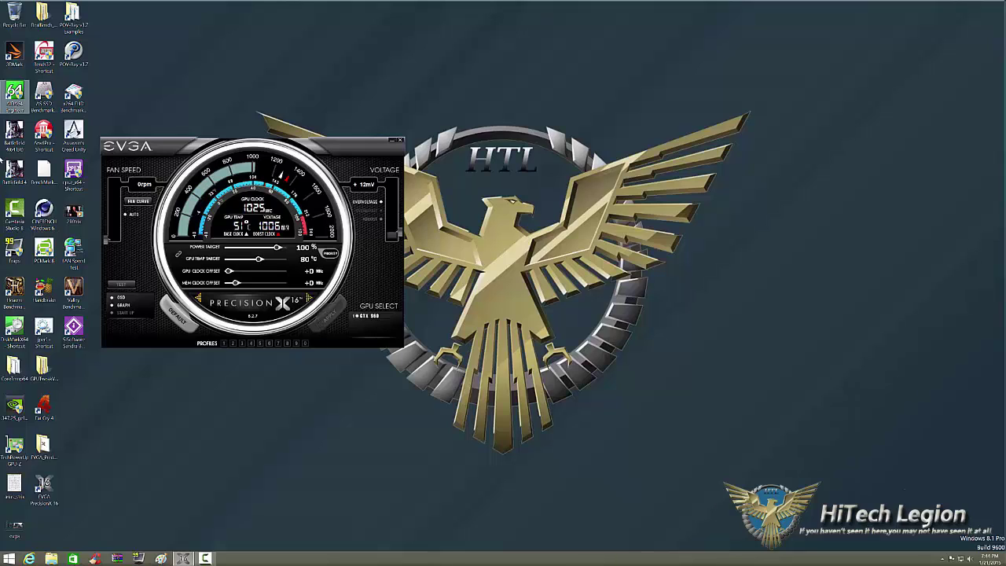
Launch Unigine Heaven Benchmark 4.0 from its desktop icon and run it in a window
{"action": "double_click", "coordinate": [13, 289]}
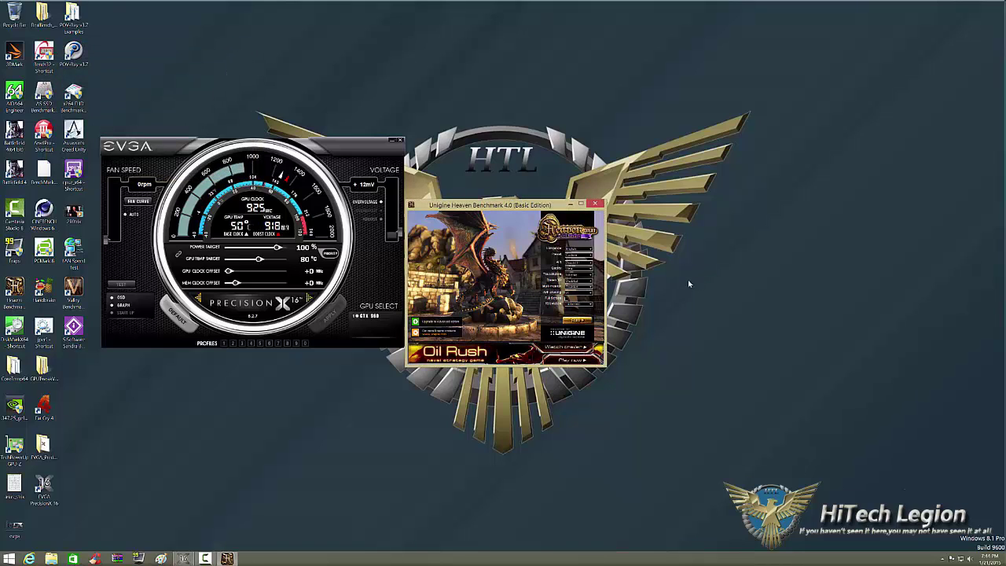
{"action": "left_click", "coordinate": [574, 324]}
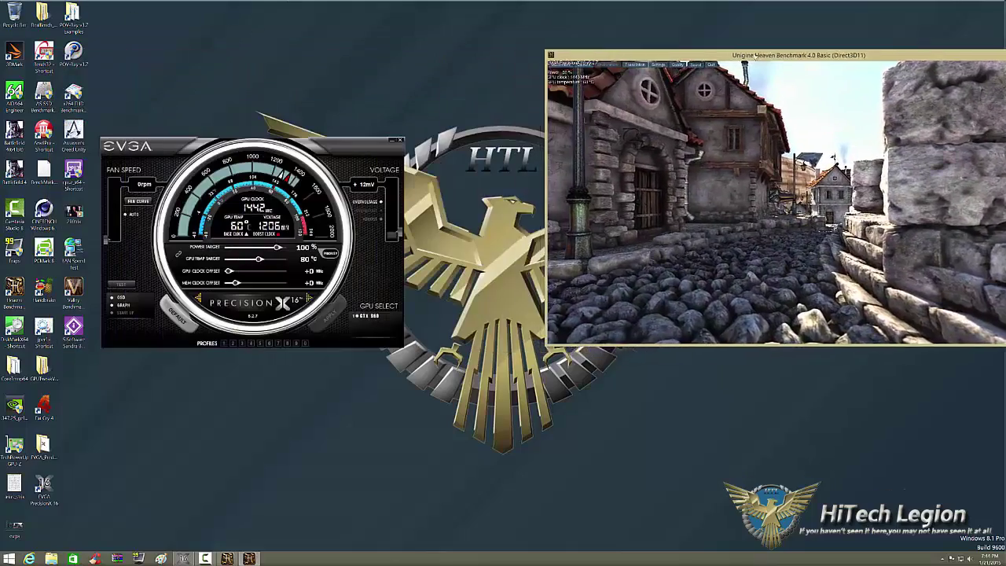
Move the Heaven benchmark window to the right of the Precision X panel
{"action": "left_click_drag", "start_coordinate": [759, 63], "coordinate": [633, 77]}
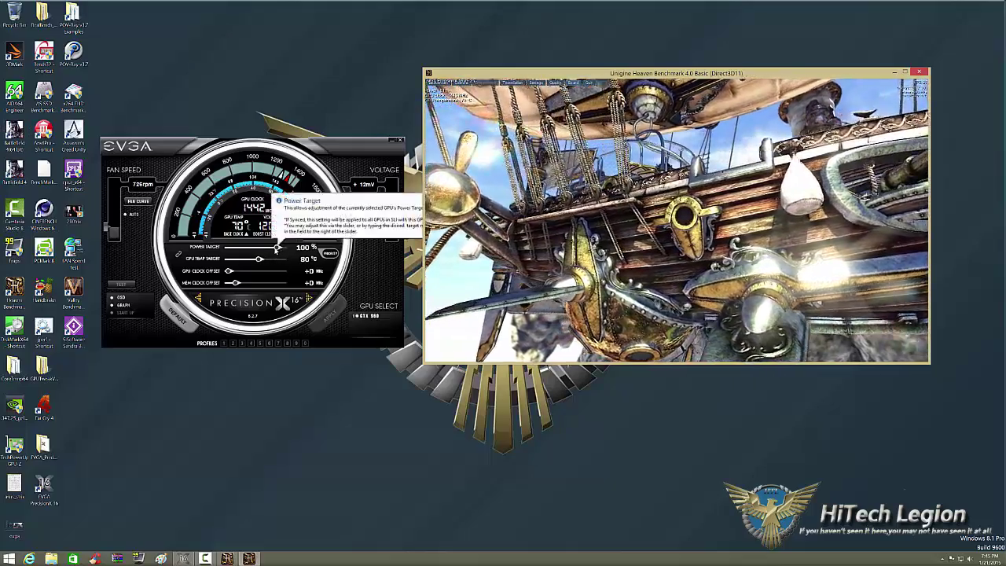
Set the Power Target to 105%, bringing the linked GPU Temp Target to 87 °C
{"action": "left_click_drag", "start_coordinate": [278, 249], "coordinate": [281, 249]}
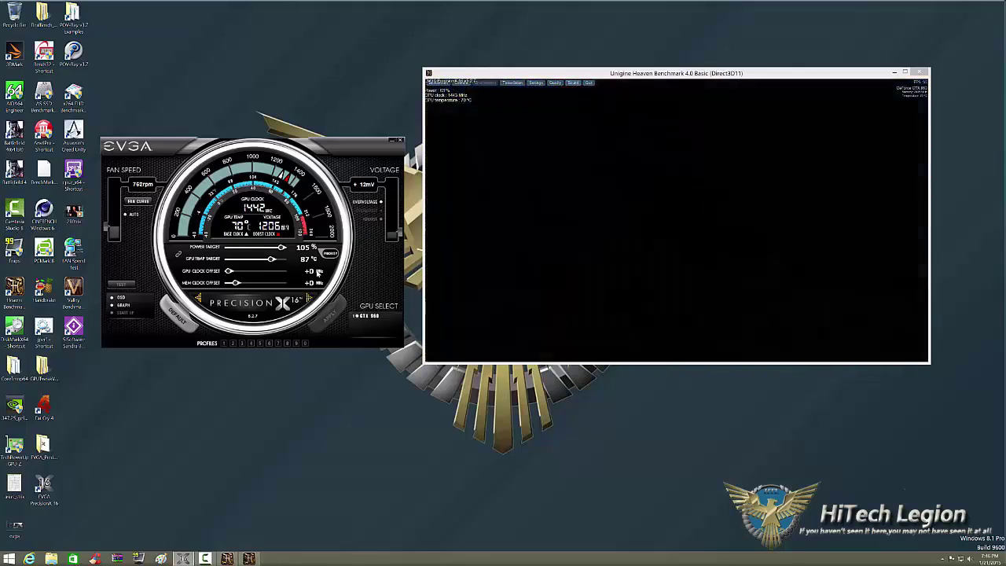
Set the GPU Clock Offset to +50 MHz and apply it, lifting the clock to 1492 MHz
{"action": "mouse_move", "coordinate": [229, 271]}
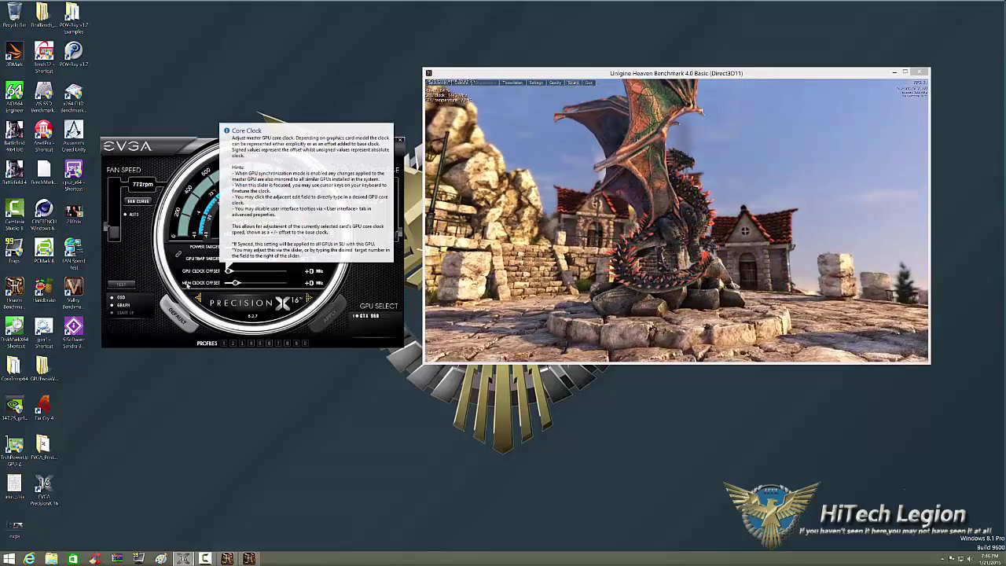
{"action": "left_click_drag", "start_coordinate": [229, 271], "coordinate": [233, 271]}
{"action": "key", "text": "Left"}
{"action": "key", "text": "Left"}
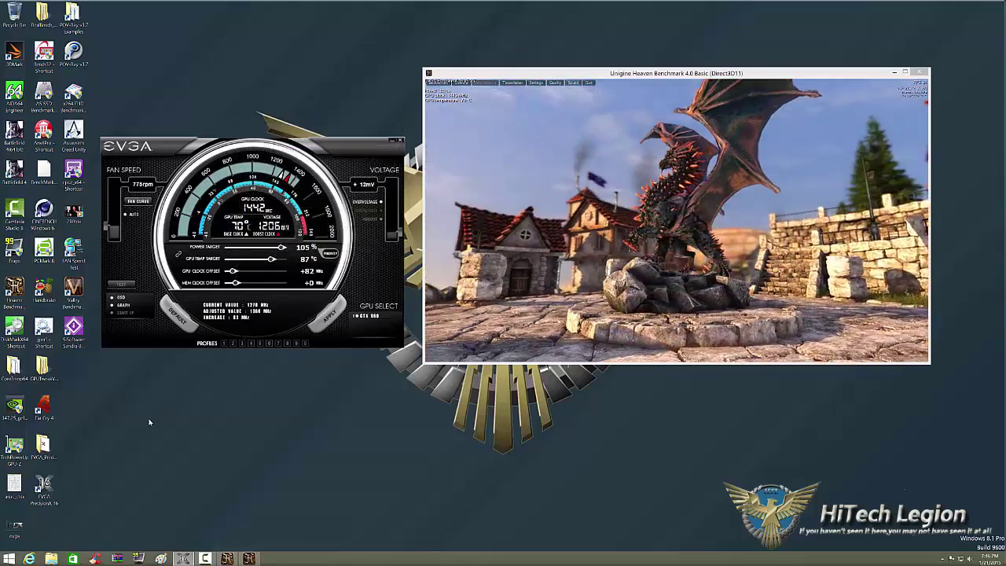
{"action": "key", "text": "Left"}
{"action": "key", "text": "Left"}
{"action": "key", "text": "Left"}
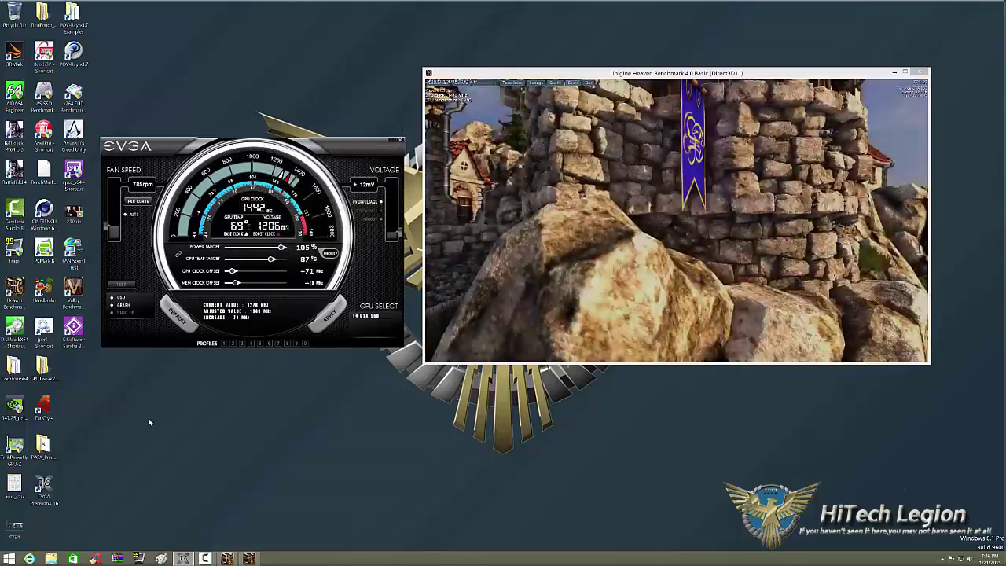
{"action": "key", "text": "Left"}
{"action": "key", "text": "Left"}
{"action": "key", "text": "Left"}
{"action": "key", "text": "Left"}
{"action": "key", "text": "Left"}
{"action": "key", "text": "Left"}
{"action": "key", "text": "Left"}
{"action": "key", "text": "Left"}
{"action": "key", "text": "Left"}
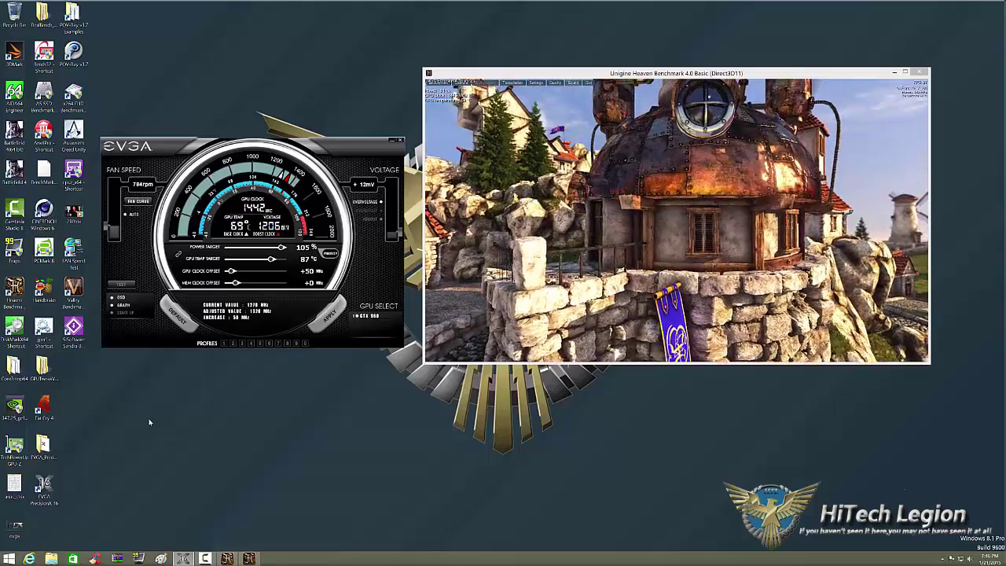
{"action": "key", "text": "Right"}
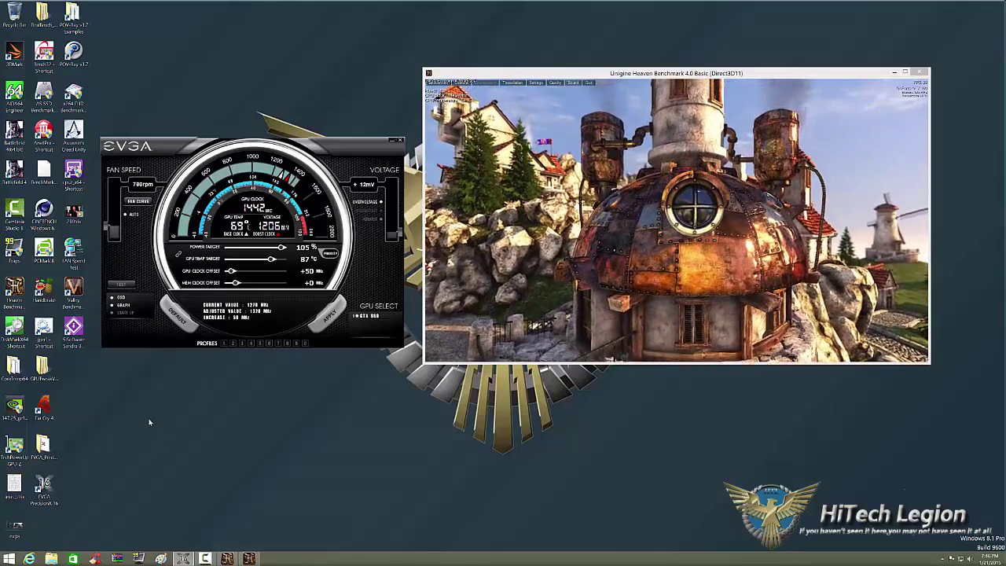
{"action": "left_click", "coordinate": [328, 322]}
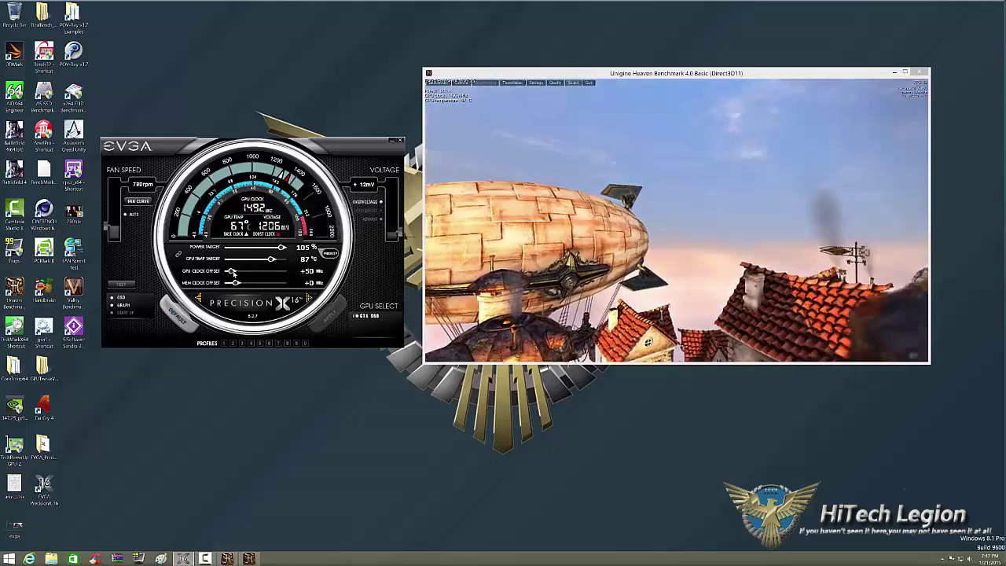
Raise the GPU Clock Offset to +102 MHz and apply, reaching 1544 MHz
{"action": "left_click_drag", "start_coordinate": [231, 270], "coordinate": [236, 274]}
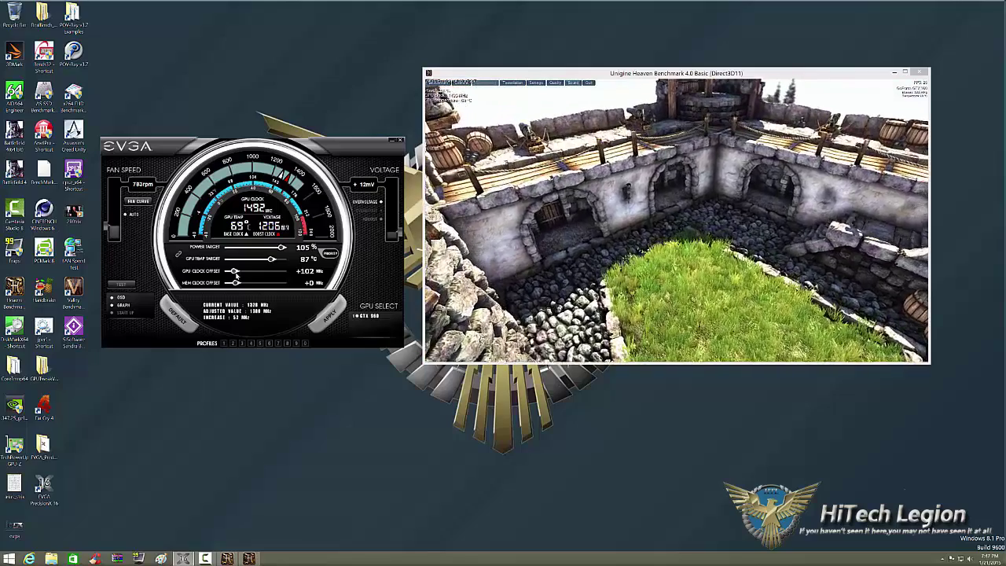
{"action": "left_click", "coordinate": [334, 321]}
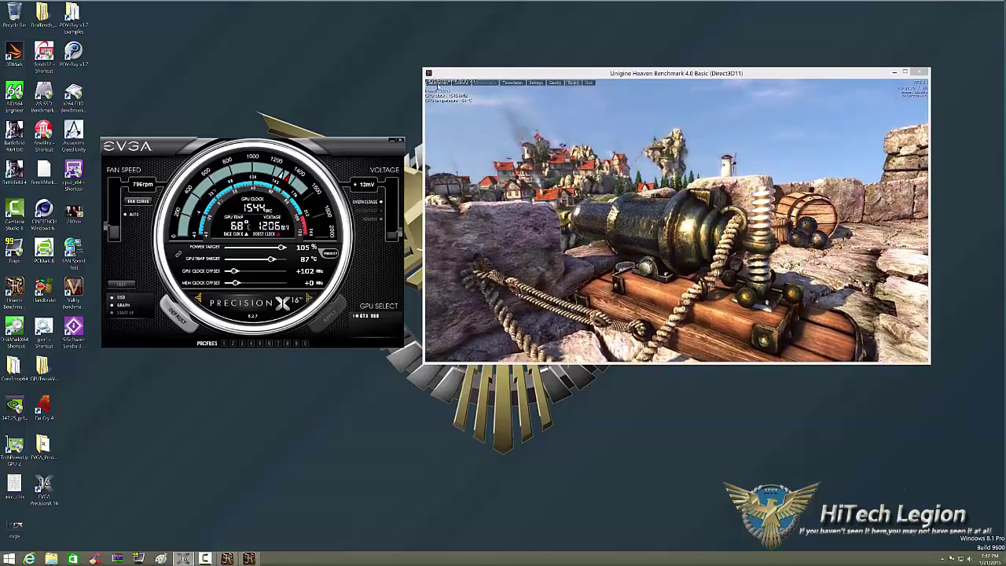
Bring the Heaven benchmark window to the front to start its benchmarking pass
{"action": "left_click", "coordinate": [431, 83]}
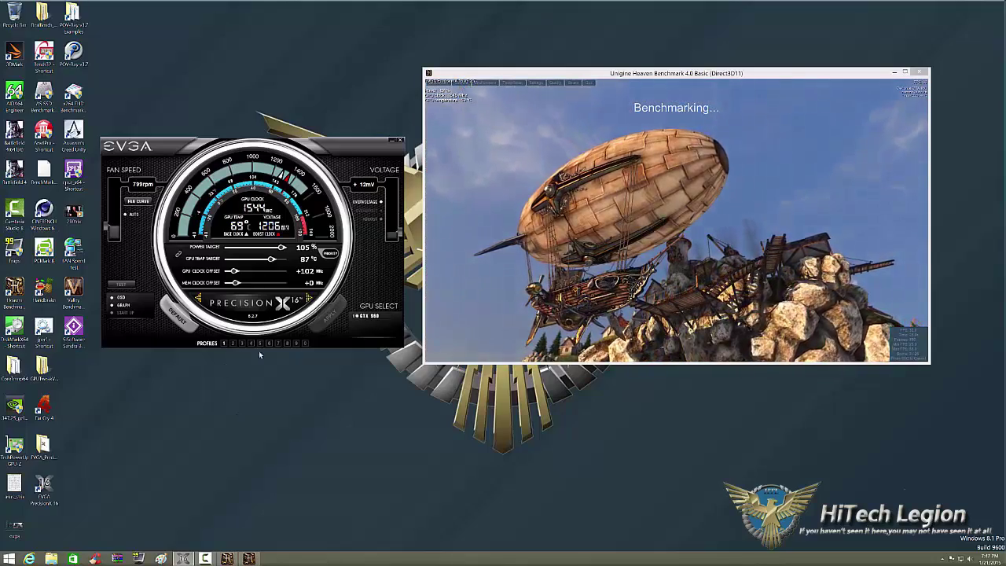
Show the dial's monitoring graph, open the hardware monitor window and move it up
{"action": "left_click", "coordinate": [309, 299]}
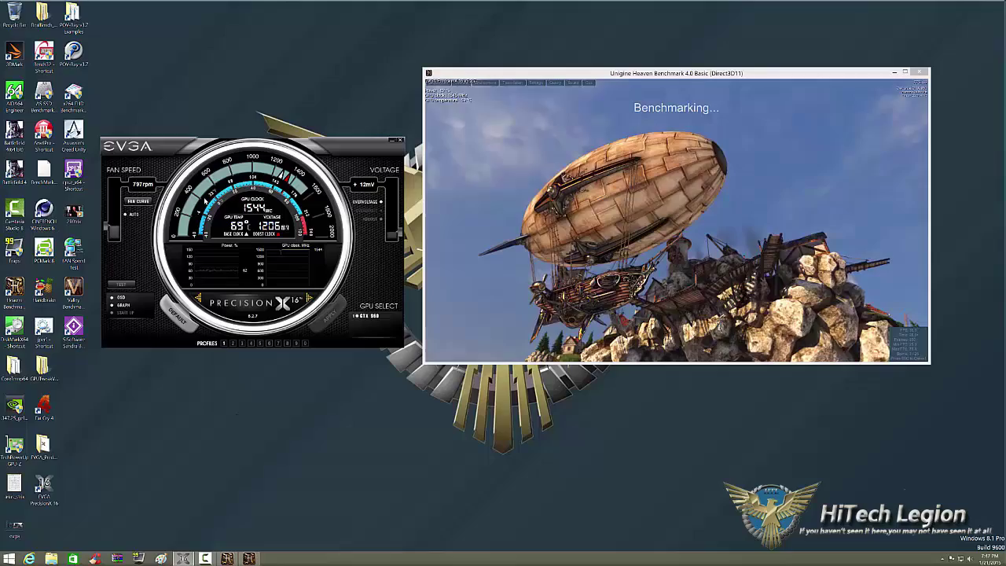
{"action": "left_click", "coordinate": [224, 269]}
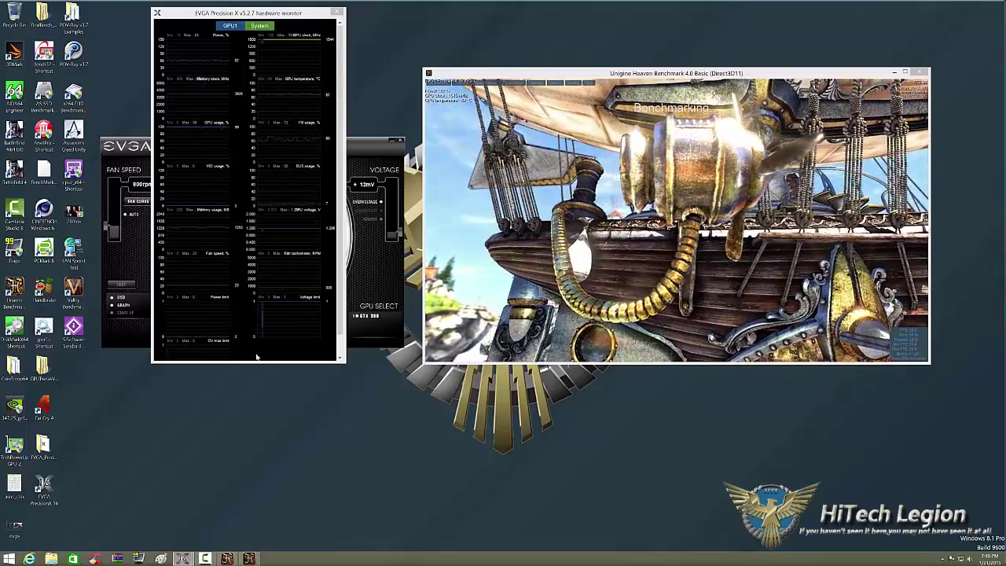
{"action": "left_click_drag", "start_coordinate": [339, 87], "coordinate": [341, 24]}
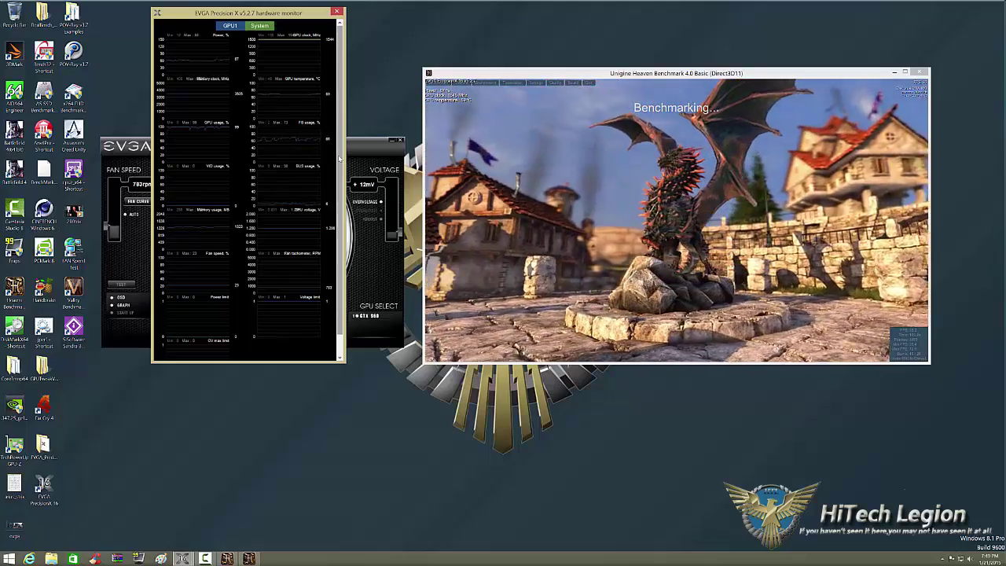
Close the hardware monitor window, leaving the dial at 1544 MHz and 69°C
{"action": "left_click", "coordinate": [338, 11]}
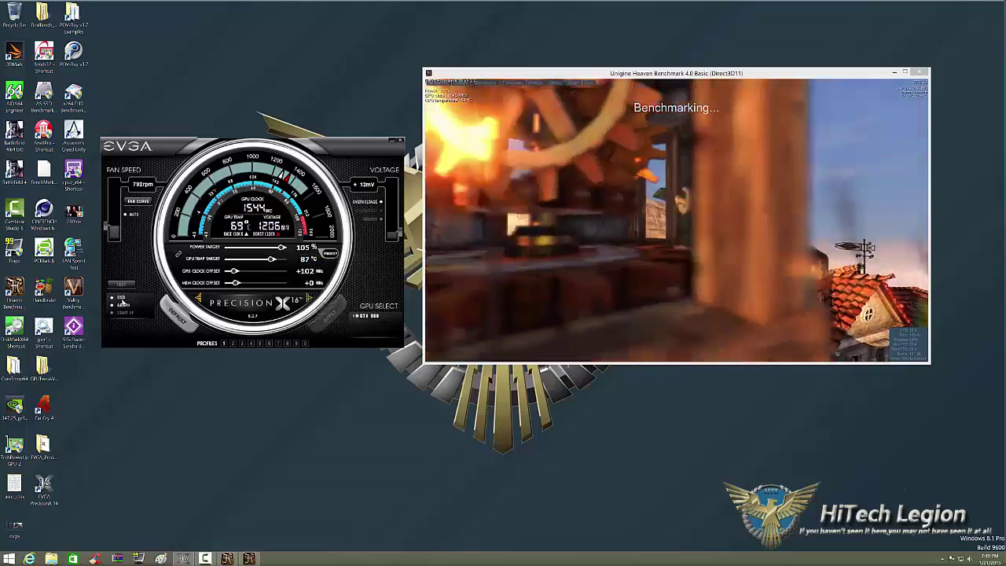
In the OSD monitoring data settings, select four more sensors, including fan speed, for on-screen display
{"action": "left_click", "coordinate": [121, 302]}
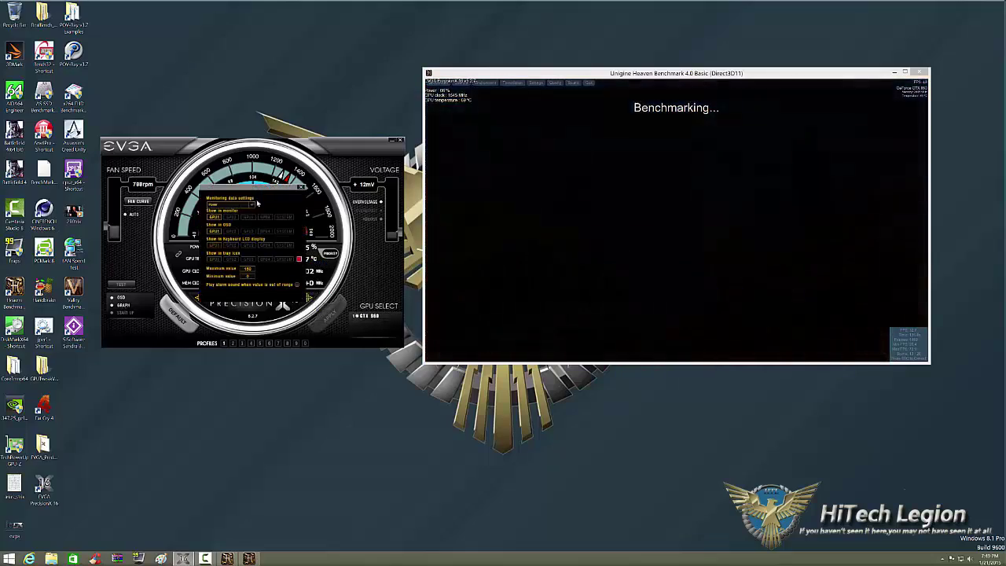
{"action": "left_click", "coordinate": [251, 206]}
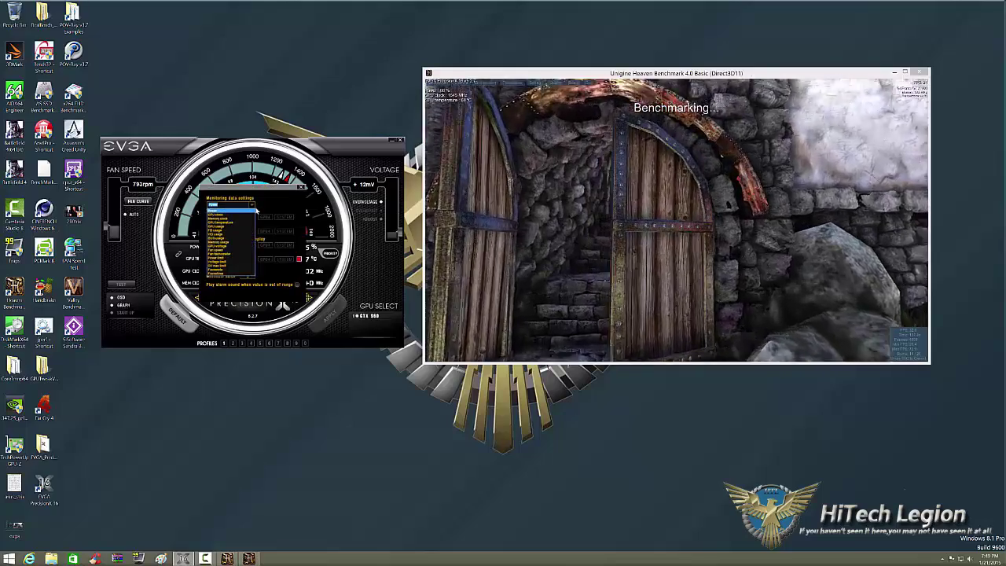
{"action": "left_click", "coordinate": [223, 249]}
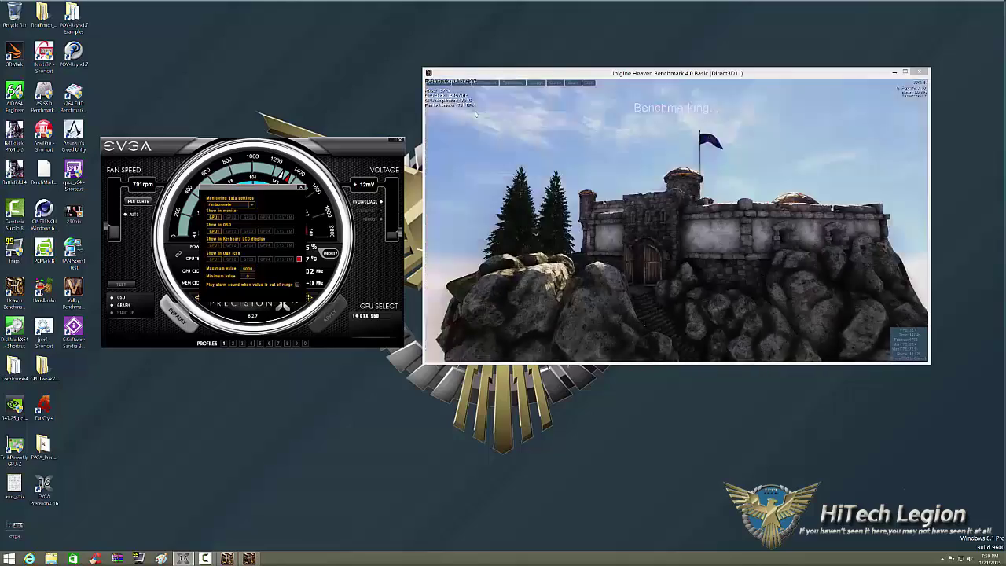
{"action": "left_click", "coordinate": [251, 205]}
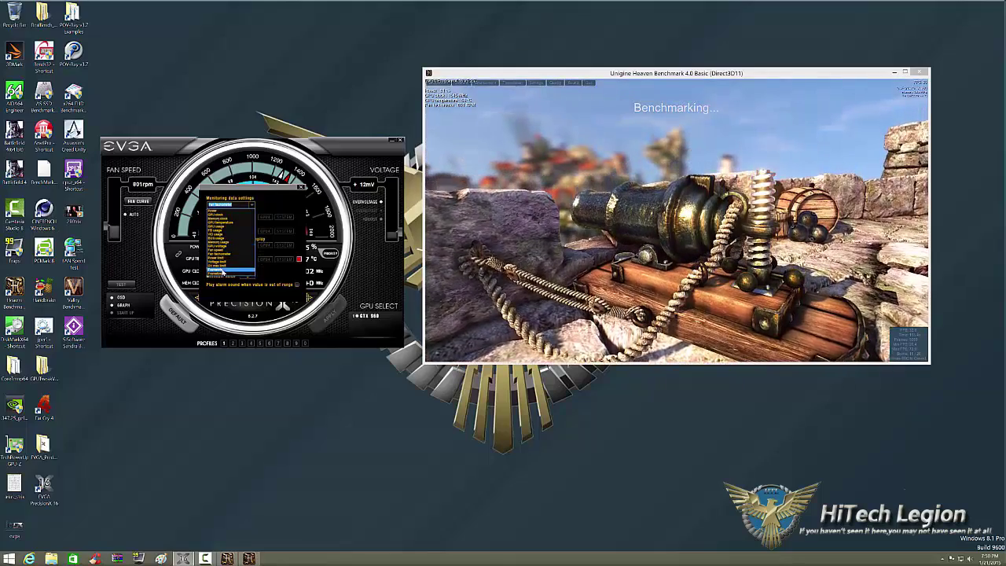
{"action": "left_click", "coordinate": [222, 271]}
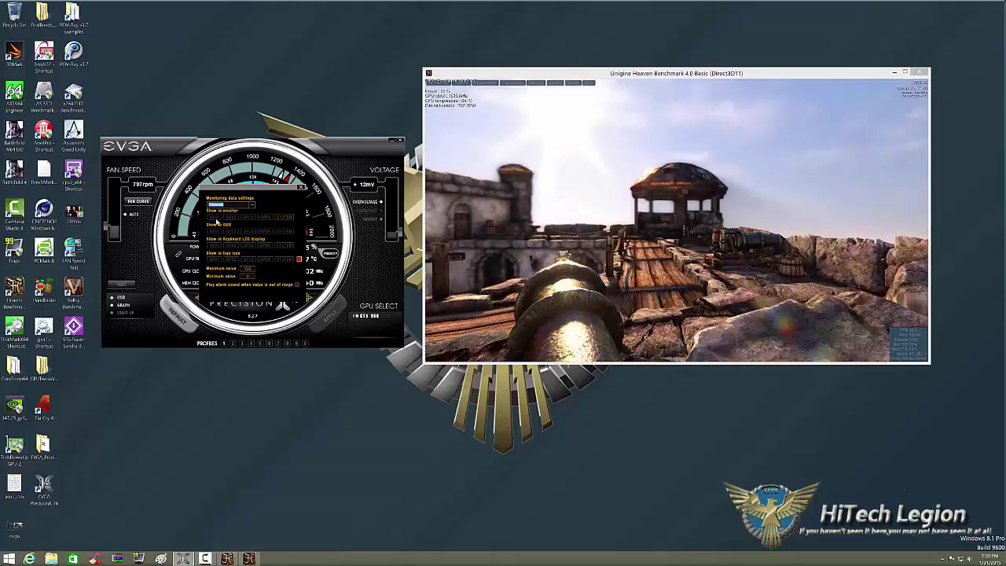
{"action": "left_click", "coordinate": [230, 205]}
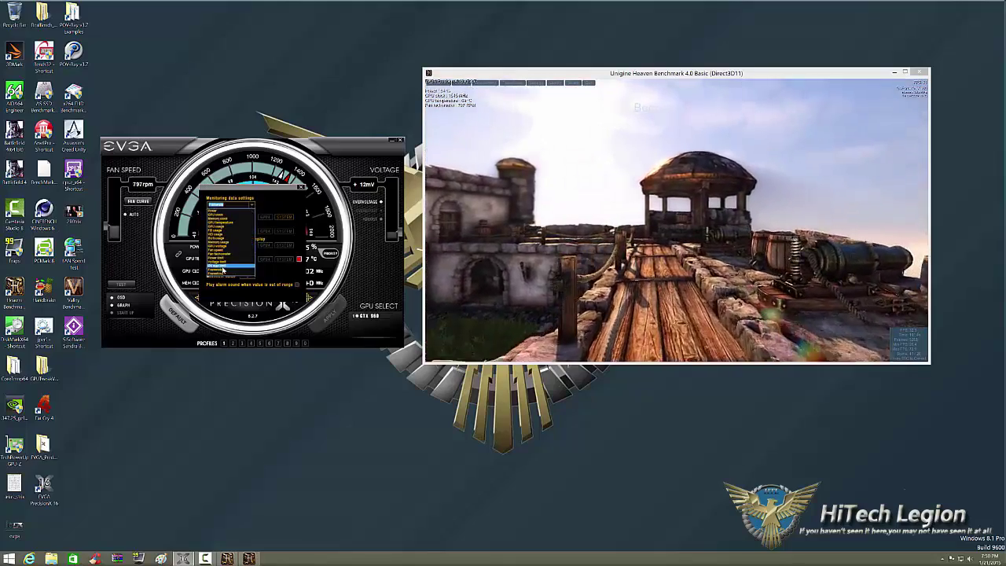
{"action": "left_click", "coordinate": [223, 270]}
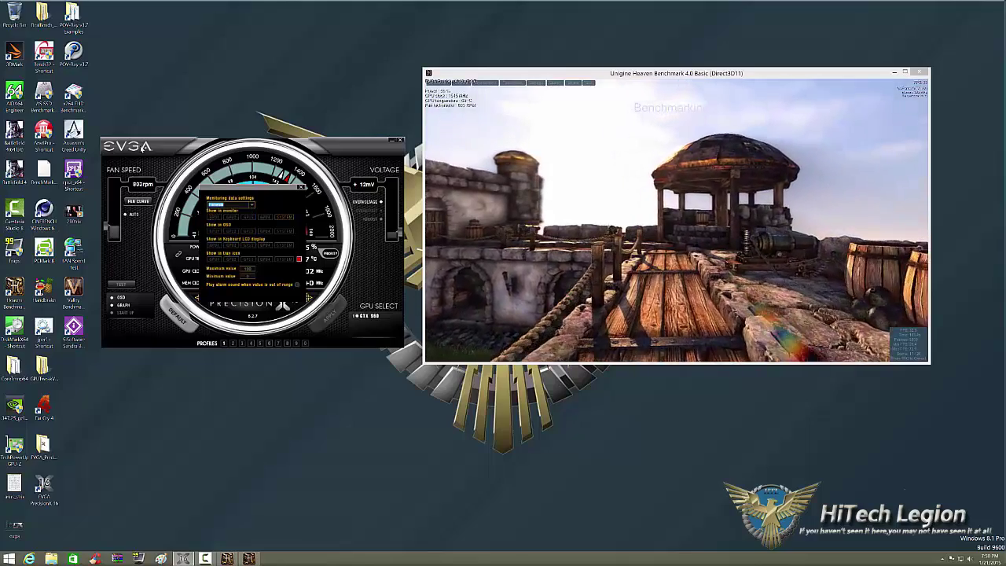
{"action": "left_click", "coordinate": [251, 205]}
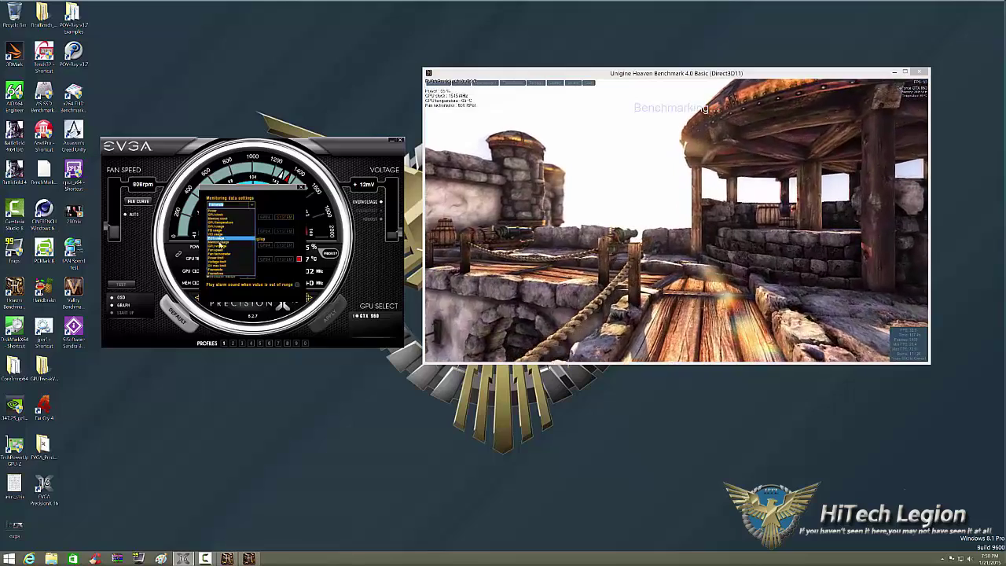
{"action": "left_click", "coordinate": [228, 252]}
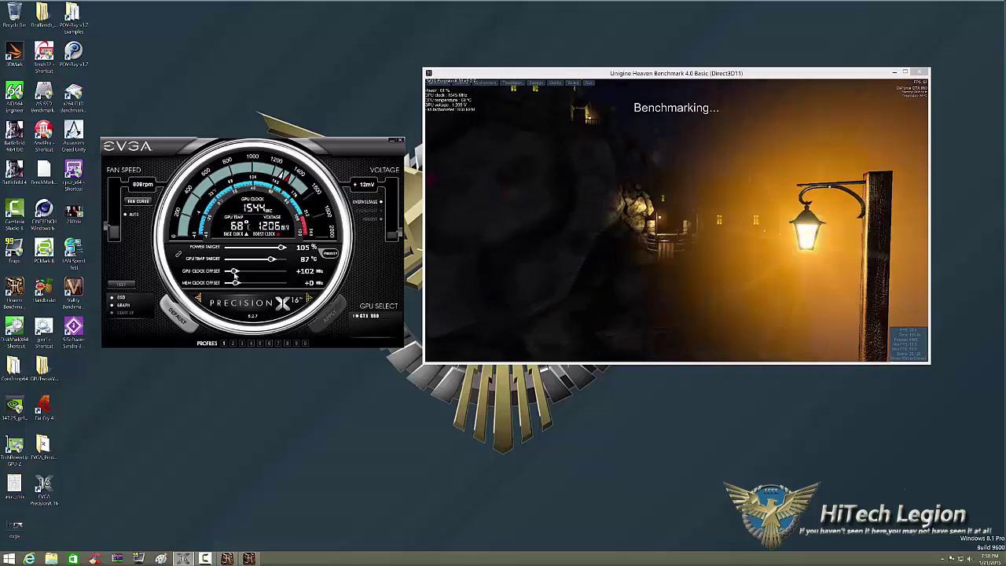
Apply a +82 MHz GPU clock offset, then reload profile 1 to return to +102 MHz
{"action": "left_click_drag", "start_coordinate": [234, 272], "coordinate": [231, 271]}
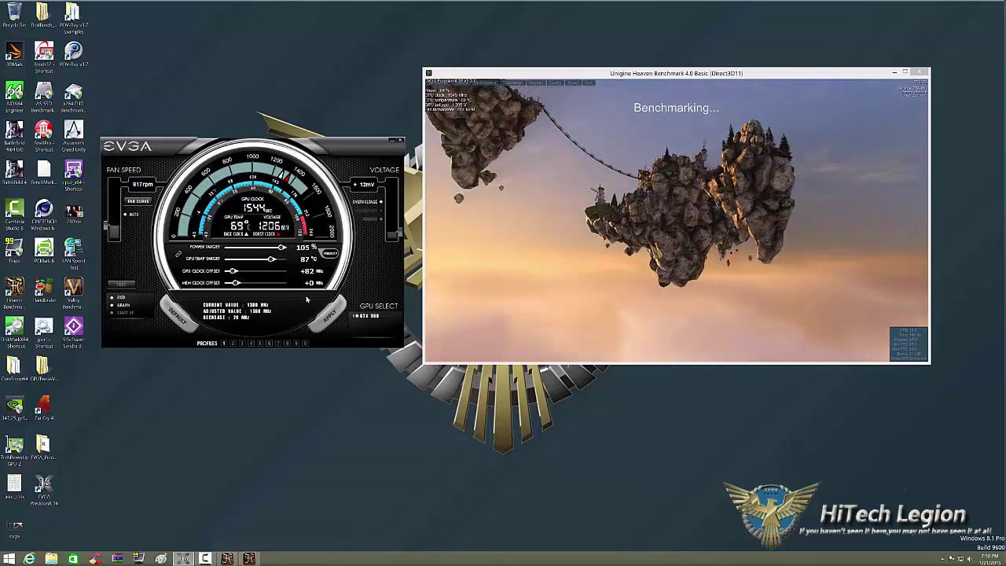
{"action": "left_click", "coordinate": [320, 311]}
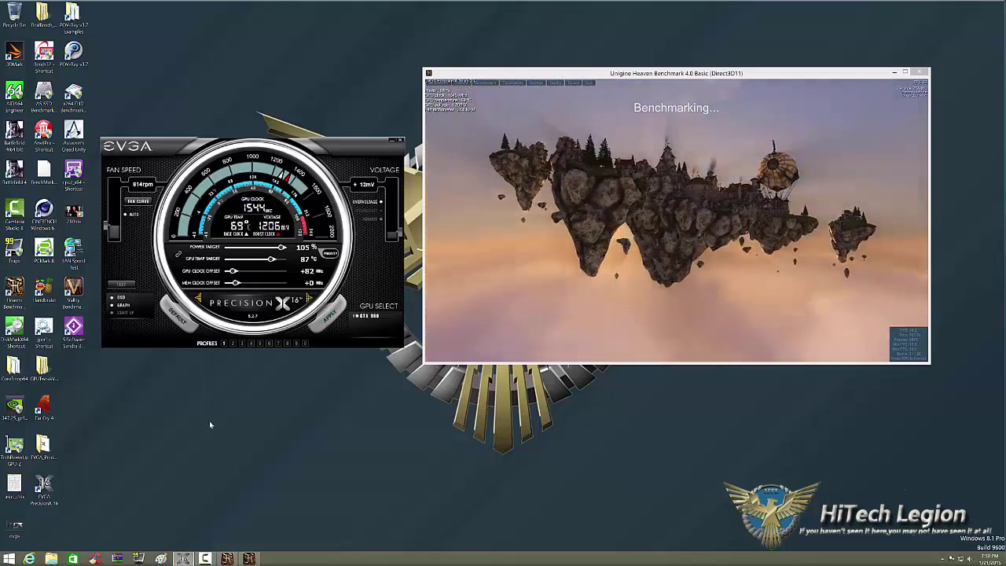
{"action": "left_click", "coordinate": [224, 343]}
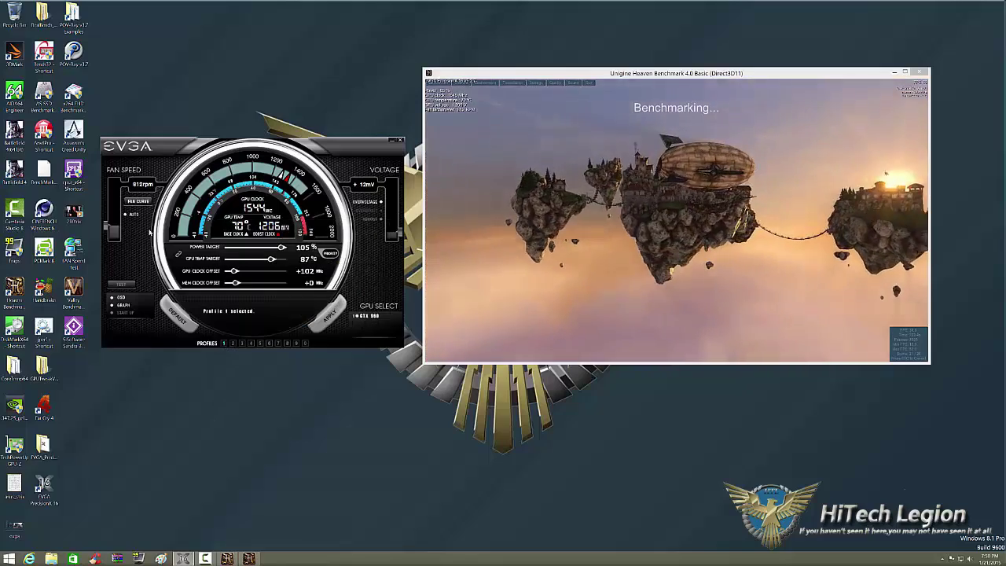